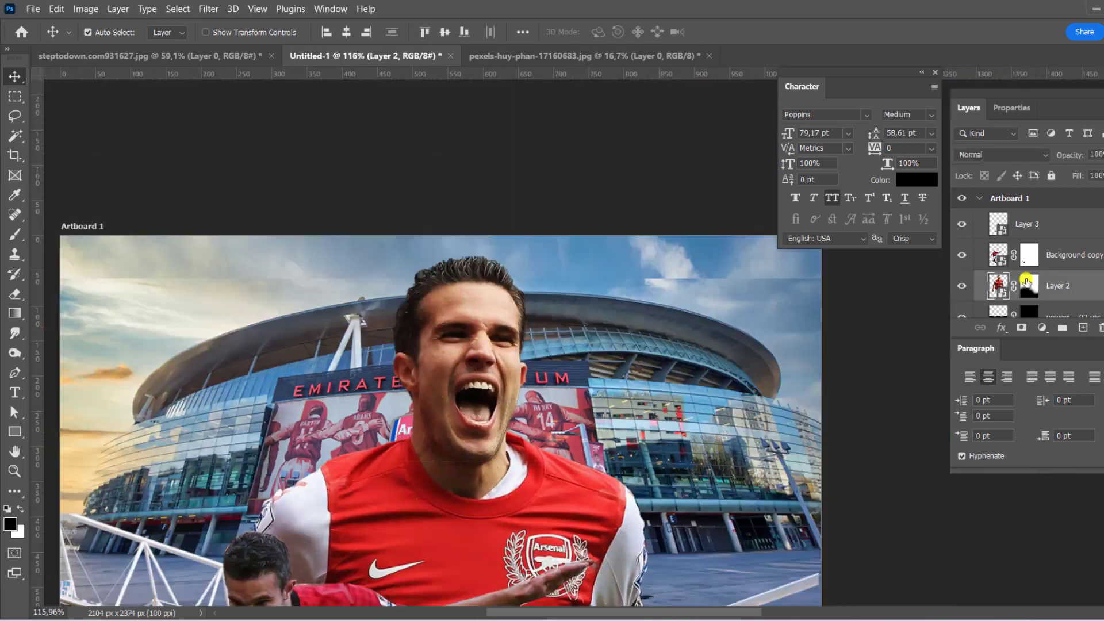
# - Open the stadium photo smart object and clone cloud texture across the sky
pyautogui.click(1024, 301)
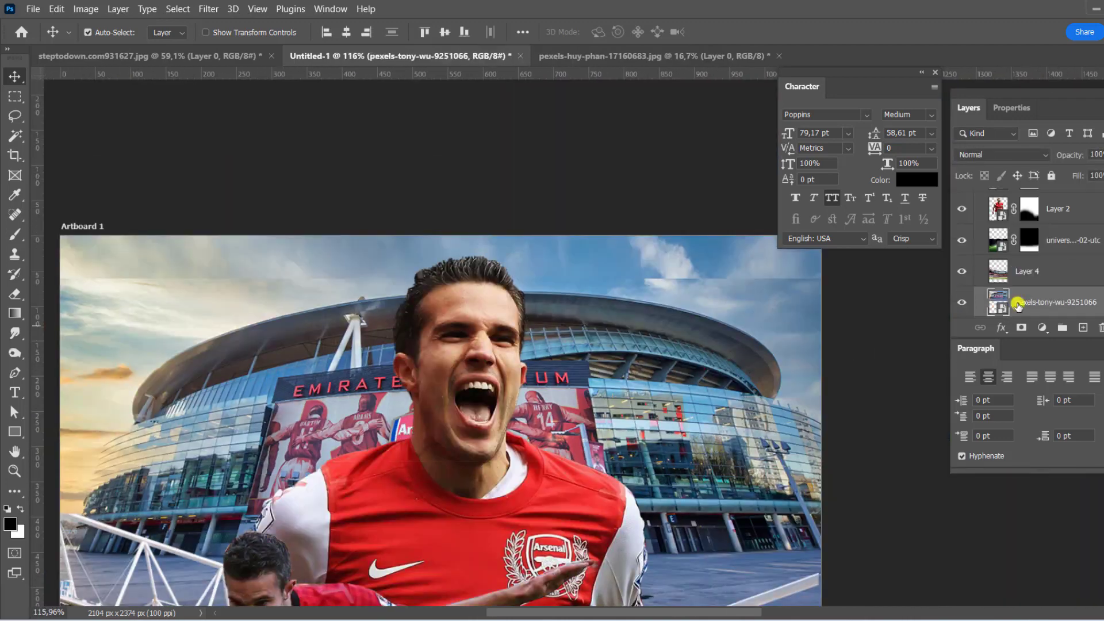
pyautogui.click(961, 301)
pyautogui.doubleClick(998, 301)
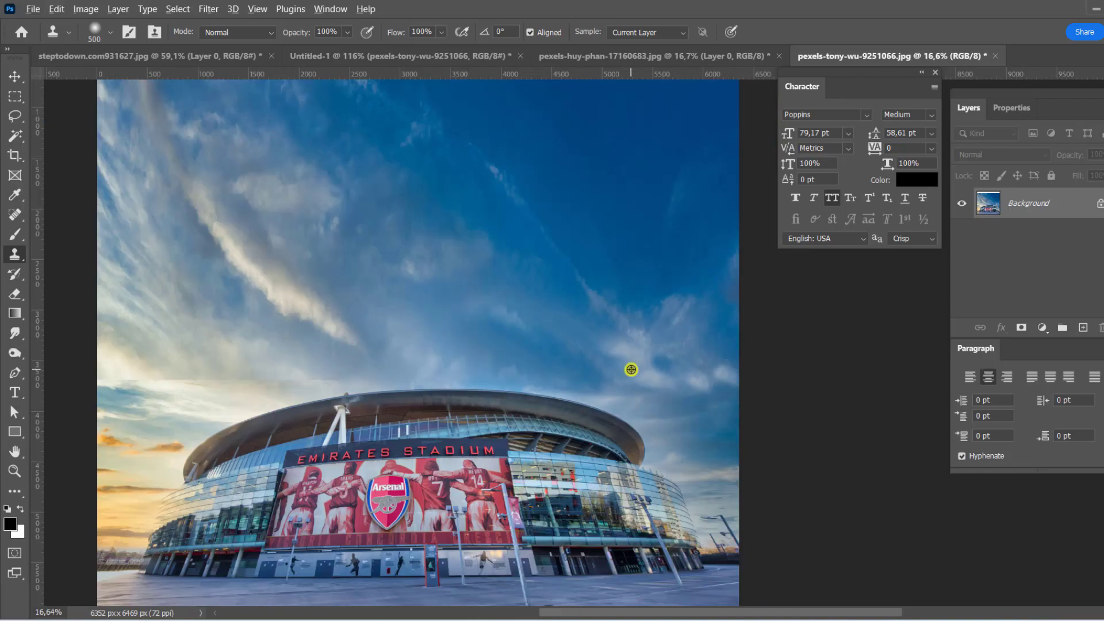
pyautogui.moveTo(631, 370)
pyautogui.mouseDown()
pyautogui.moveTo(255, 348)
pyautogui.moveTo(567, 362)
pyautogui.moveTo(562, 323)
pyautogui.moveTo(673, 367)
pyautogui.mouseUp()
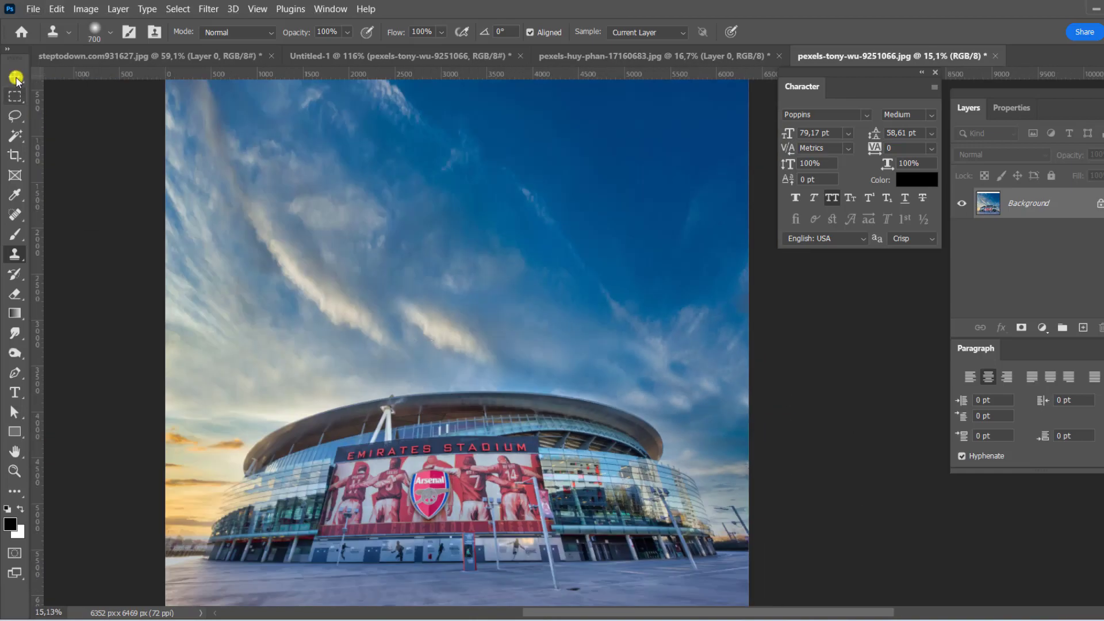
# - Scale the stadium photo down to fit the artboard
pyautogui.click(16, 76)
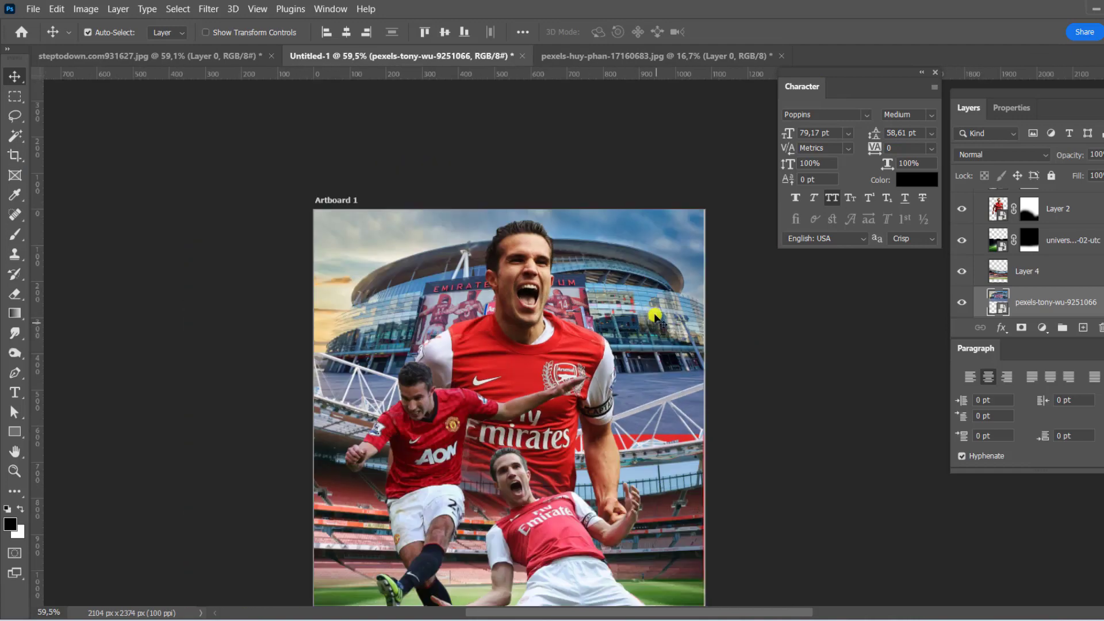
pyautogui.hotkey('ctrl', 't')
pyautogui.moveTo(767, 495); pyautogui.dragTo(727, 452)
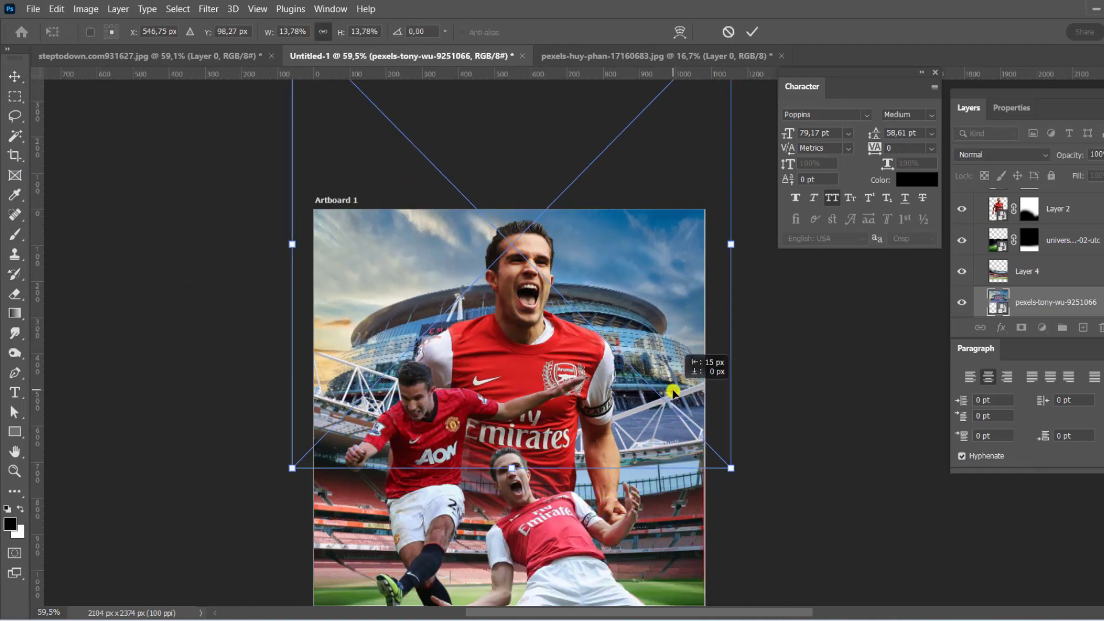
pyautogui.click(750, 32)
pyautogui.scroll(3, 591, 217)
# - Apply a Camera Raw Filter grade to the stadium photo and to Layer 4
pyautogui.hotkey('ctrl', 'shift', 'a')
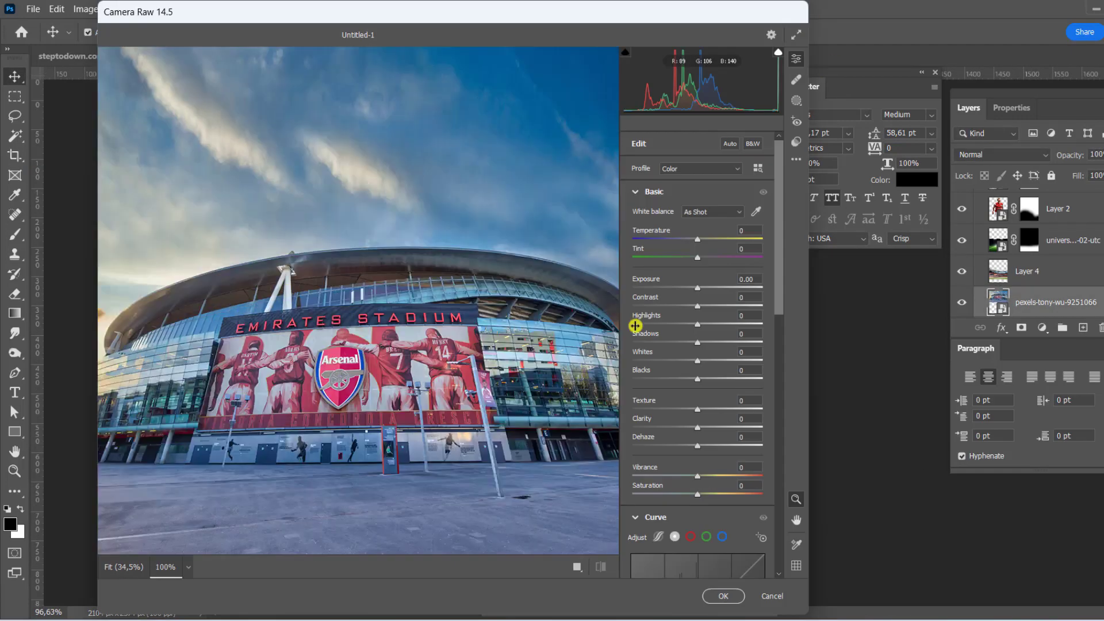
pyautogui.click(724, 596)
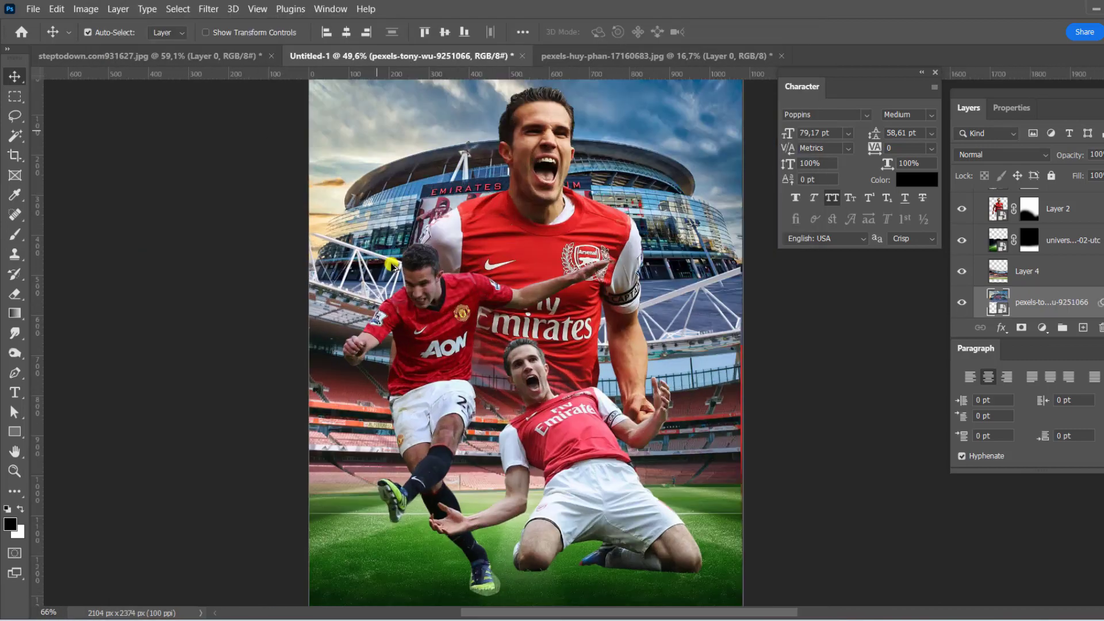
pyautogui.rightClick(1030, 271)
pyautogui.click(209, 9)
pyautogui.click(242, 113)
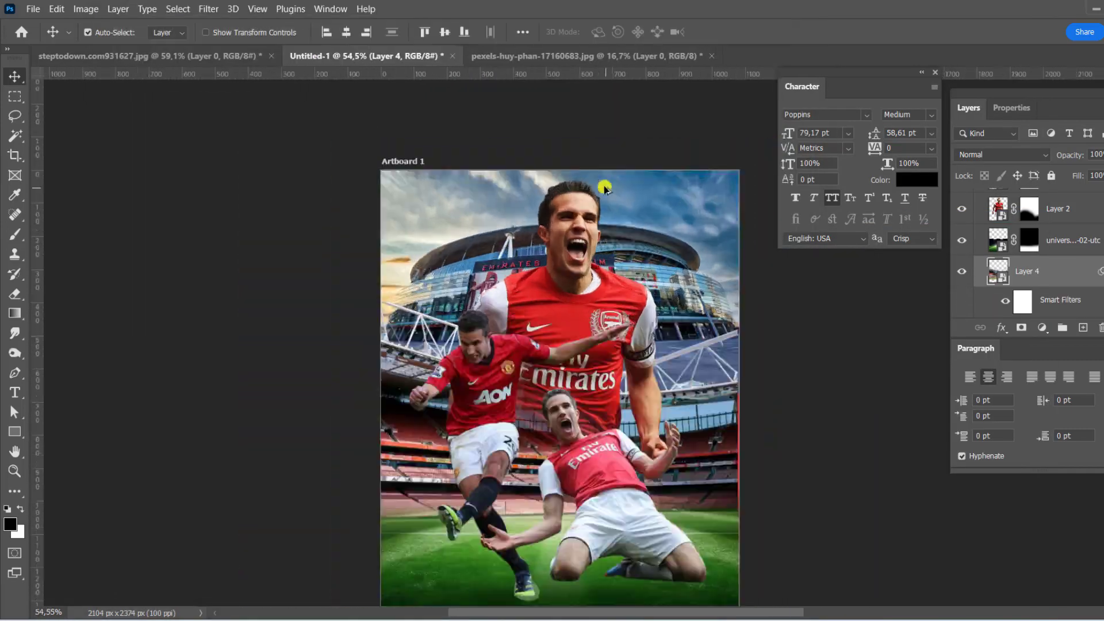
# - Apply a Camera Raw Filter to the big Arsenal player with Clarity +30 and Texture +11
pyautogui.press('v')
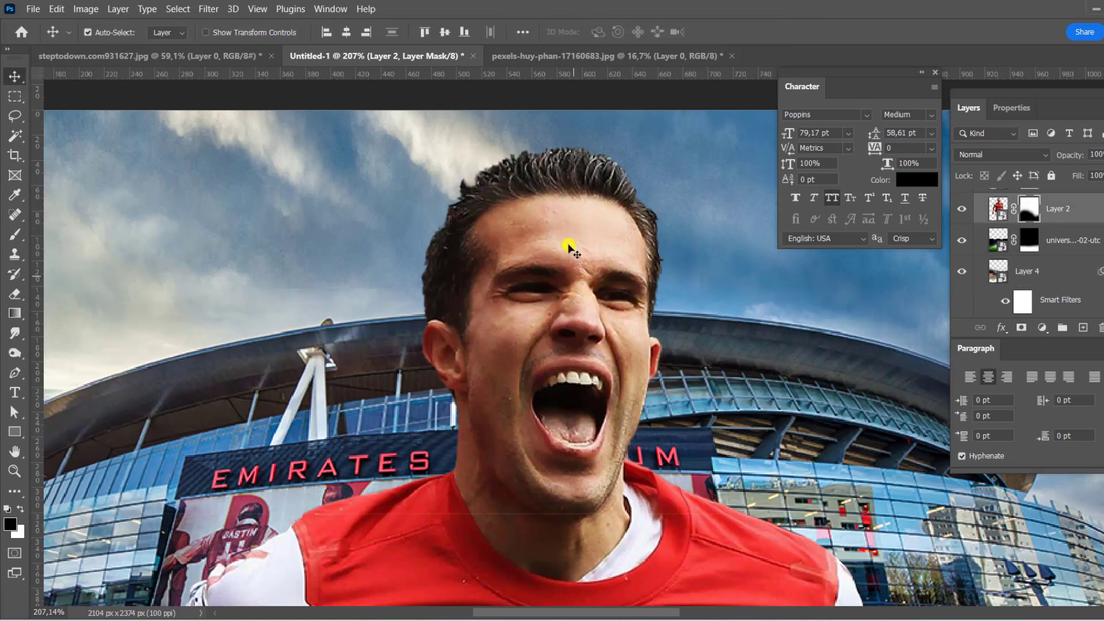
pyautogui.click(213, 10)
pyautogui.click(241, 113)
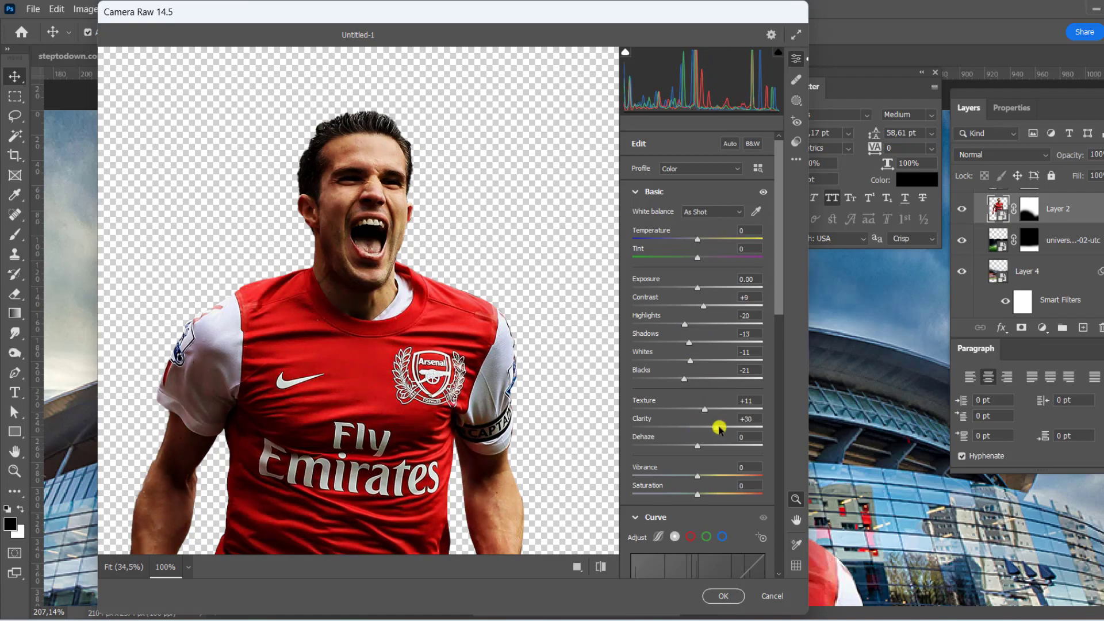
pyautogui.click(724, 596)
# - Add Shadows/Highlights to the big player with a raised shadows Amount
pyautogui.scroll(-2, 665, 246)
pyautogui.click(86, 8)
pyautogui.click(320, 289)
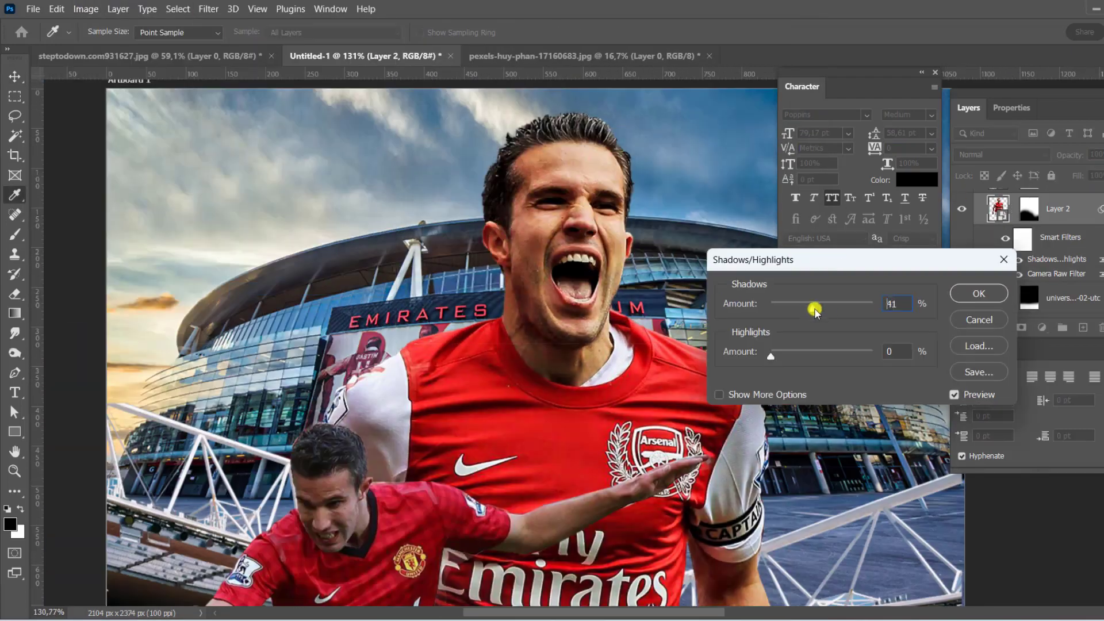
pyautogui.moveTo(813, 308); pyautogui.dragTo(841, 311)
pyautogui.click(981, 292)
# - Try the previous Camera Raw settings on the kicking player, then cancel
pyautogui.click(208, 8)
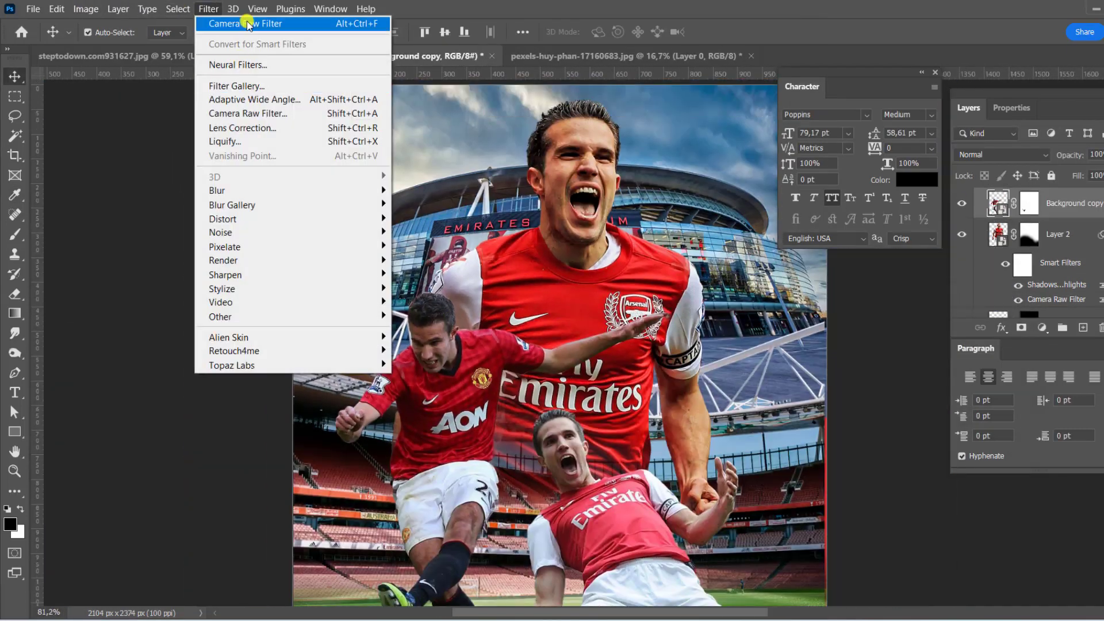
pyautogui.click(242, 22)
pyautogui.click(796, 159)
pyautogui.click(834, 215)
pyautogui.click(771, 596)
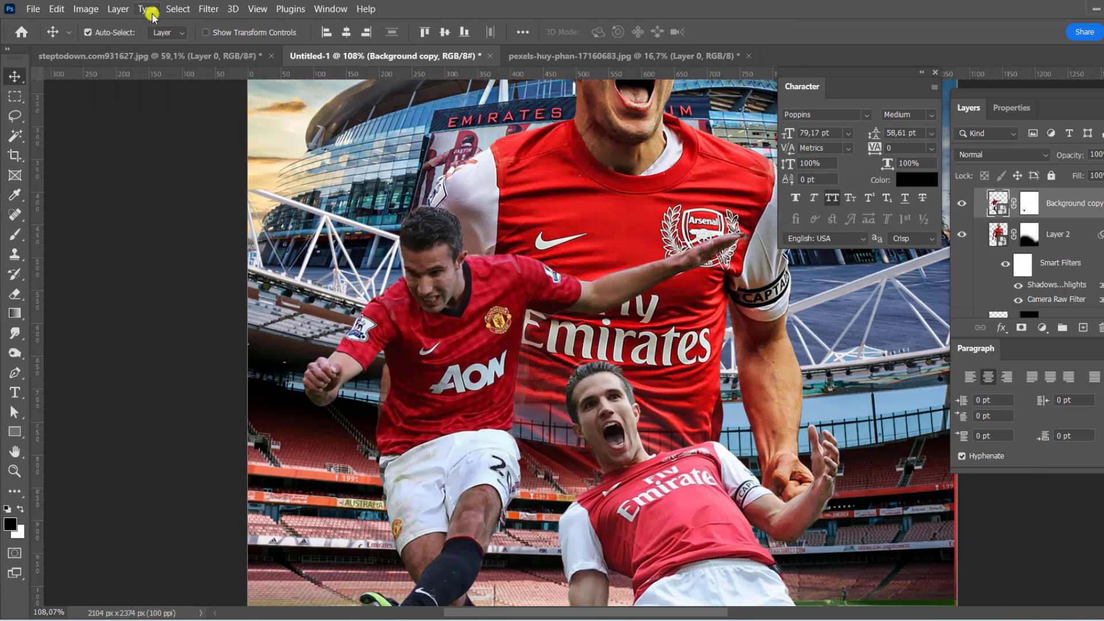
# - Give the kicking player Shadows/Highlights (amount 17) and a Camera Raw grade
pyautogui.click(85, 9)
pyautogui.click(321, 288)
pyautogui.moveTo(818, 306); pyautogui.dragTo(788, 308)
pyautogui.click(979, 294)
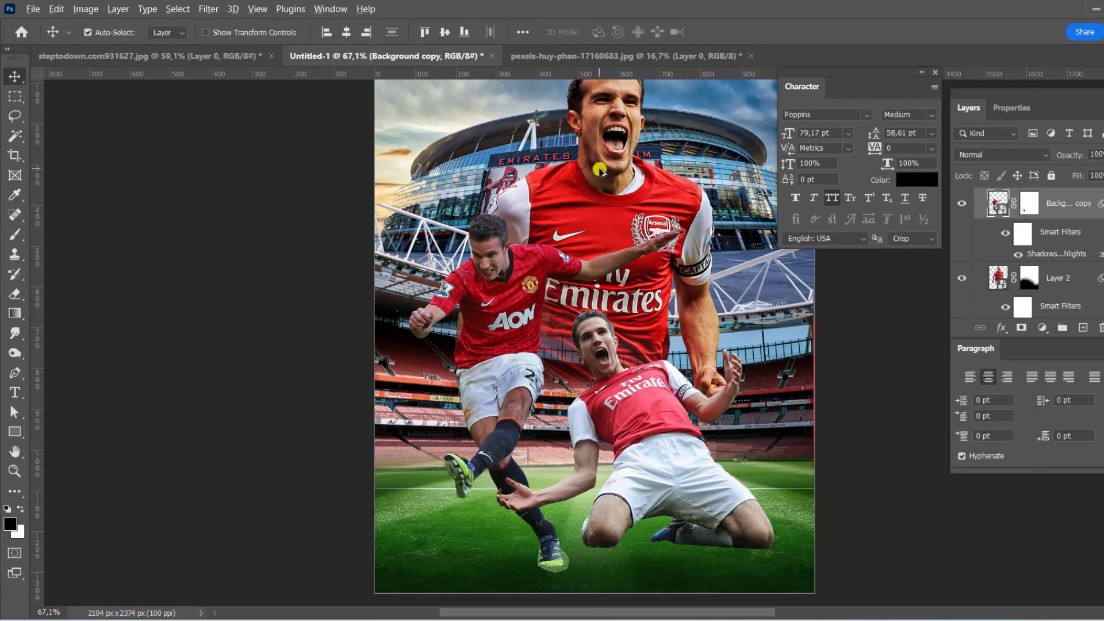
pyautogui.click(209, 8)
pyautogui.click(253, 112)
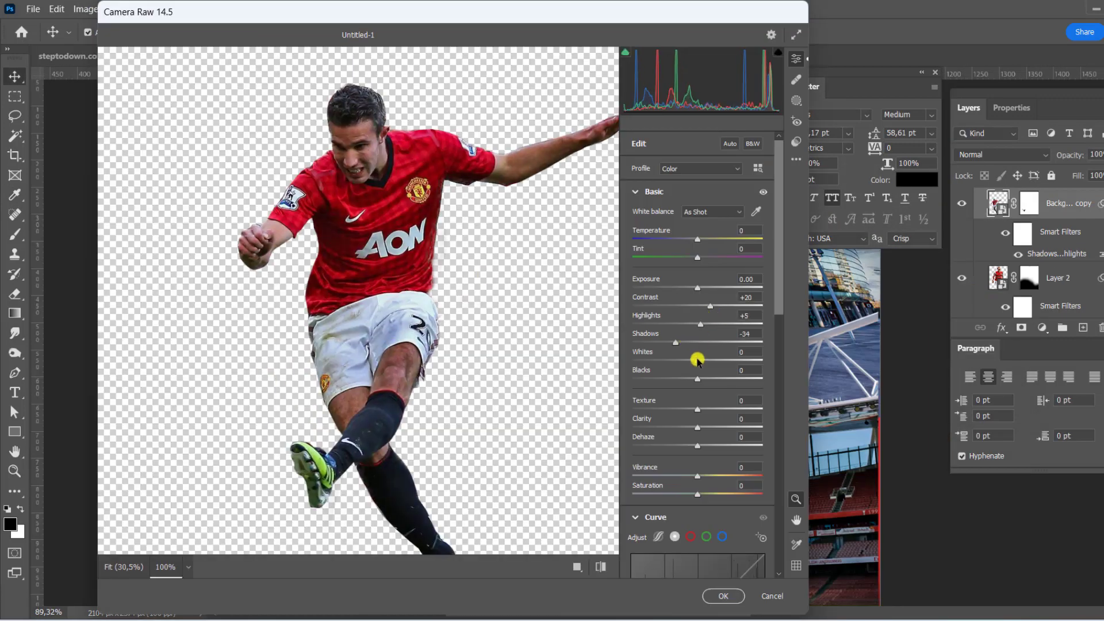
pyautogui.click(724, 596)
# - Give the kneeling player a Camera Raw grade and Shadows/Highlights with shadows 13, raised highlights
pyautogui.click(1027, 204)
pyautogui.click(208, 8)
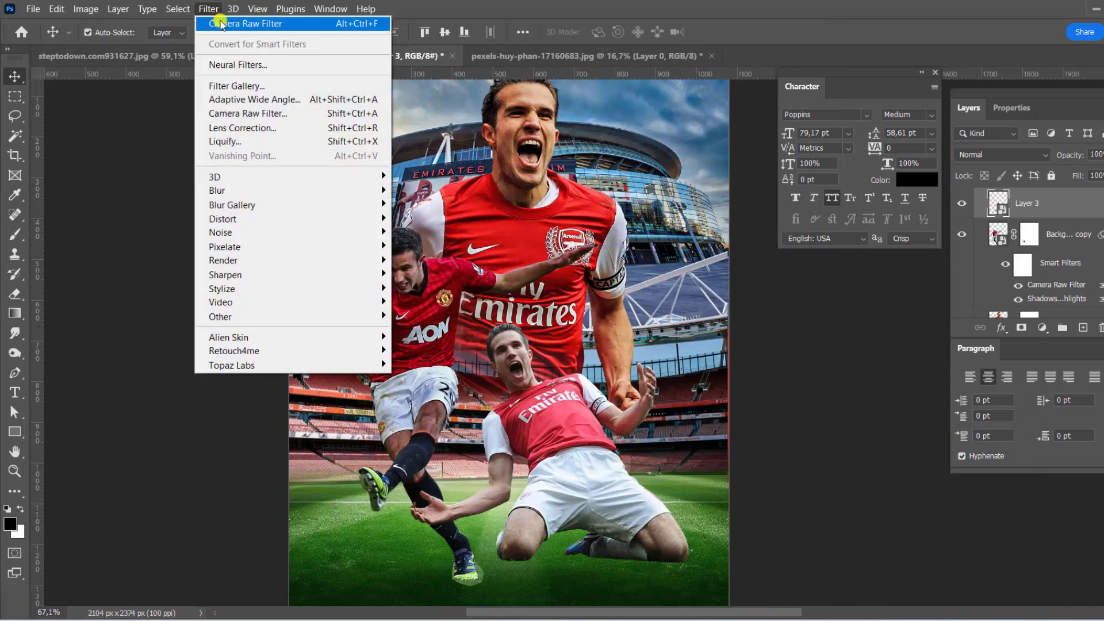
pyautogui.click(242, 22)
pyautogui.click(723, 596)
pyautogui.click(85, 8)
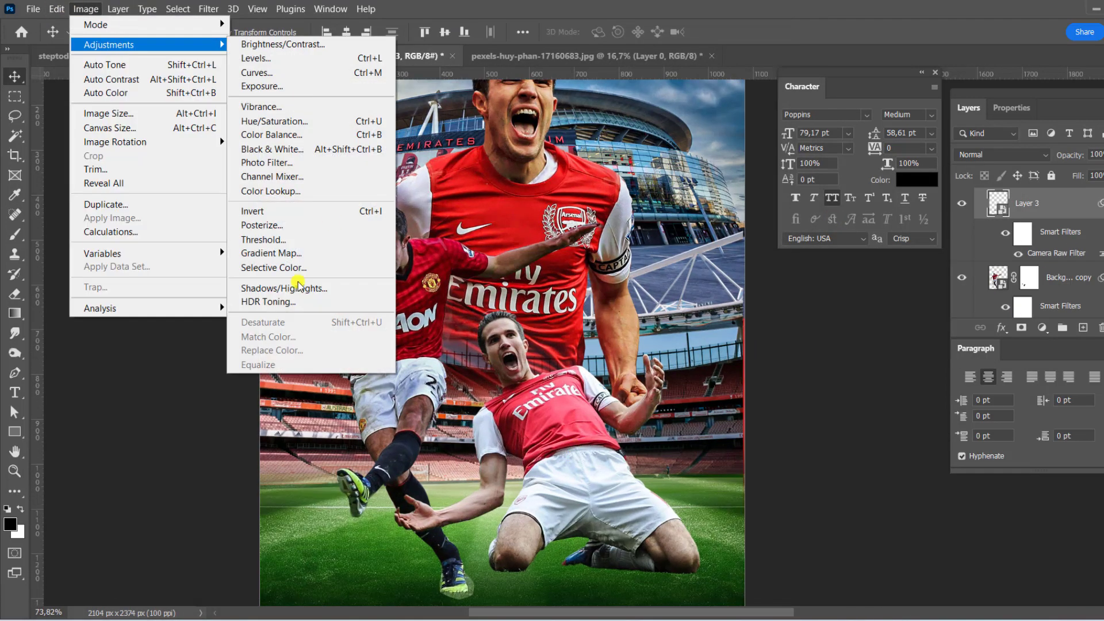
pyautogui.click(295, 283)
pyautogui.moveTo(787, 306)
pyautogui.mouseDown()
pyautogui.moveTo(803, 307)
pyautogui.moveTo(785, 306)
pyautogui.mouseUp()
pyautogui.moveTo(771, 357); pyautogui.dragTo(792, 357)
pyautogui.press('Return')
pyautogui.press('v')
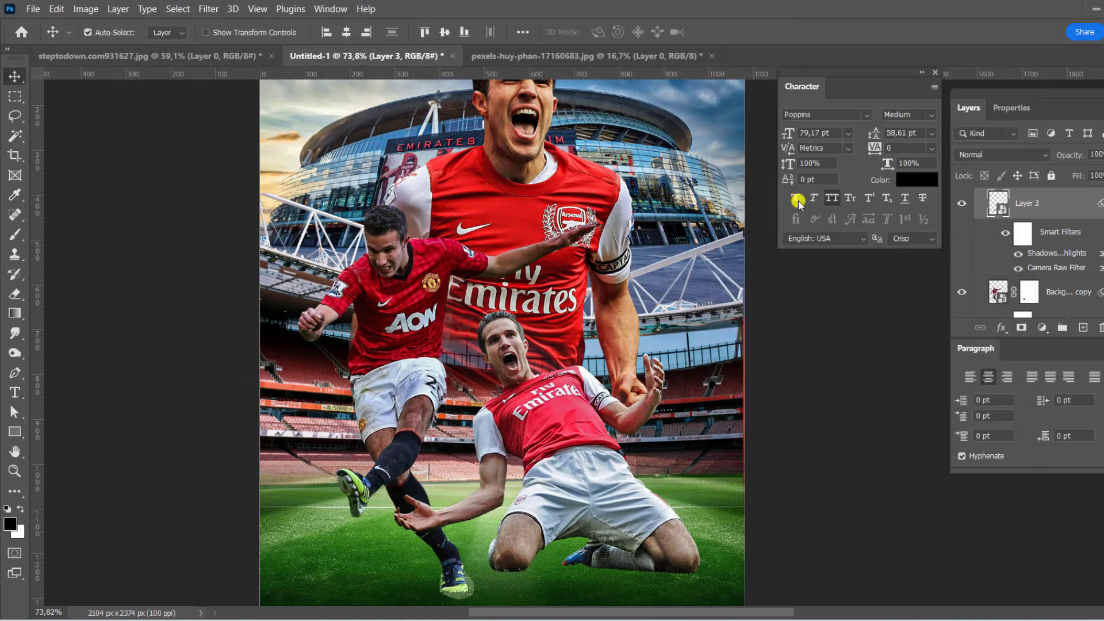
pyautogui.scroll(5, 611, 182)
pyautogui.scroll(-5, 611, 182)
pyautogui.scroll(2, 611, 183)
# - Add empty Layer 5 and brush a soft dark shadow onto the grass beneath the players
pyautogui.hotkey('ctrl', 'shift', 'alt', 'n')
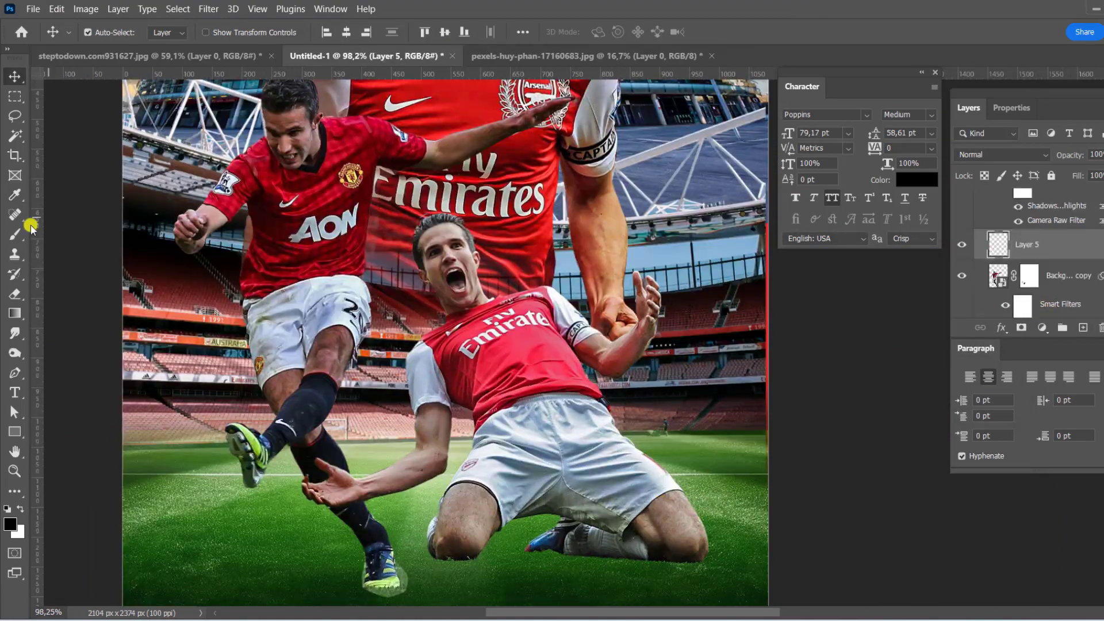
pyautogui.scroll(-3, 456, 436)
pyautogui.press('b')
pyautogui.rightClick(492, 437)
pyautogui.press('Return')
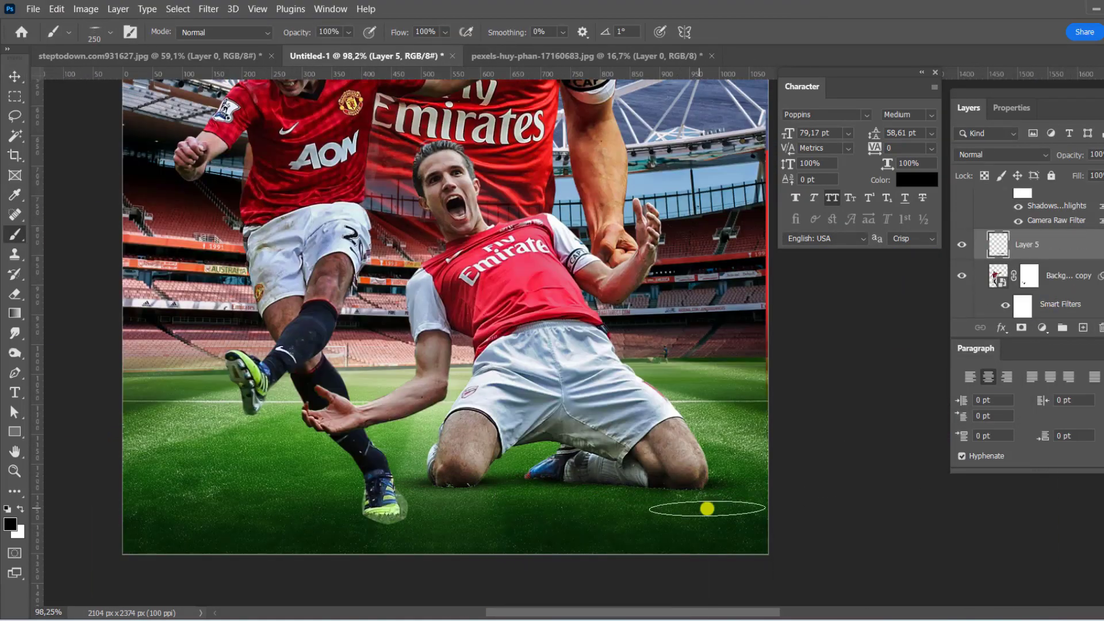
pyautogui.scroll(-3, 712, 278)
# - Touch up the kicking player's mask around his boot with a size 25 brush
pyautogui.click(1030, 276)
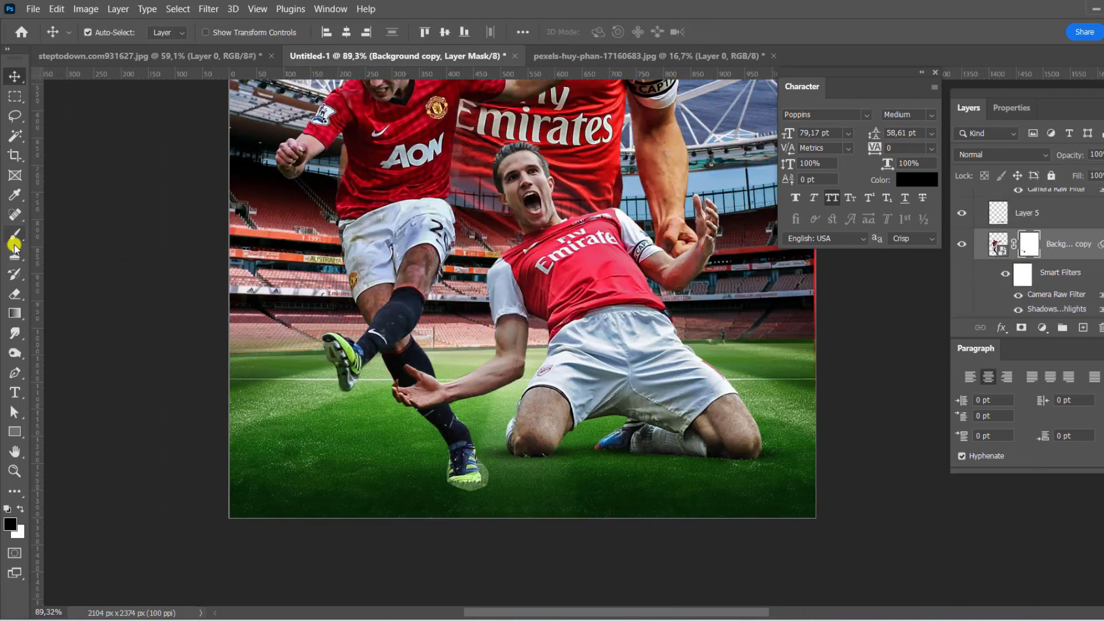
pyautogui.scroll(4, 564, 431)
pyautogui.rightClick(564, 431)
pyautogui.write('25')
pyautogui.press('Return')
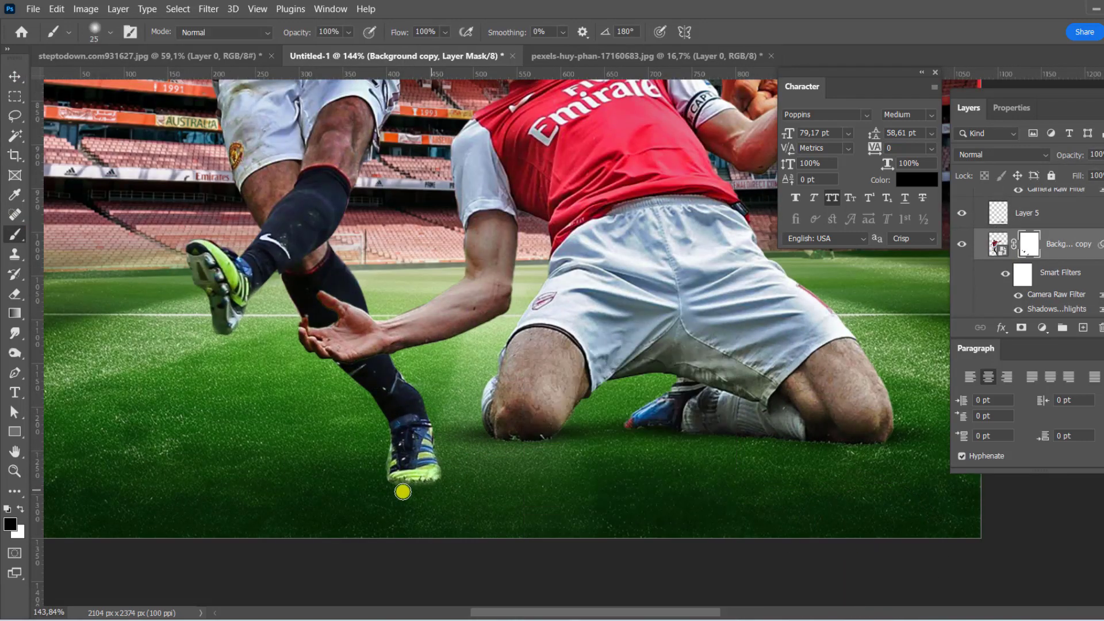
pyautogui.scroll(-5, 409, 512)
pyautogui.press('v')
pyautogui.scroll(3, 562, 168)
# - Add a Color Balance layer above the stadium photo pushing highlights toward red
pyautogui.scroll(-1, 680, 229)
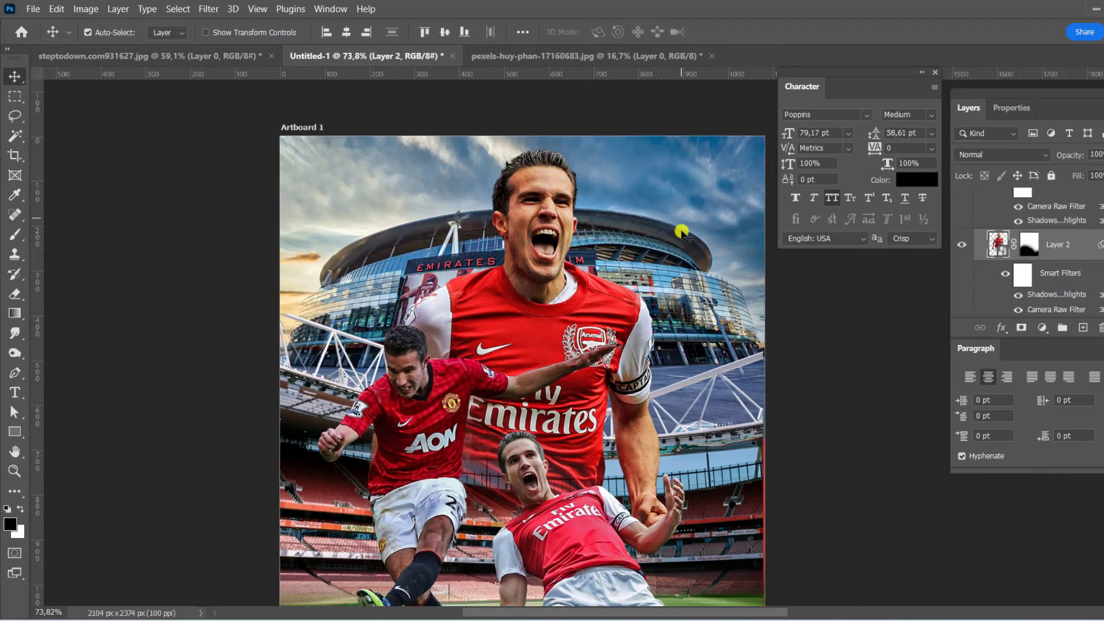
pyautogui.click(681, 229)
pyautogui.click(1042, 328)
pyautogui.click(1063, 479)
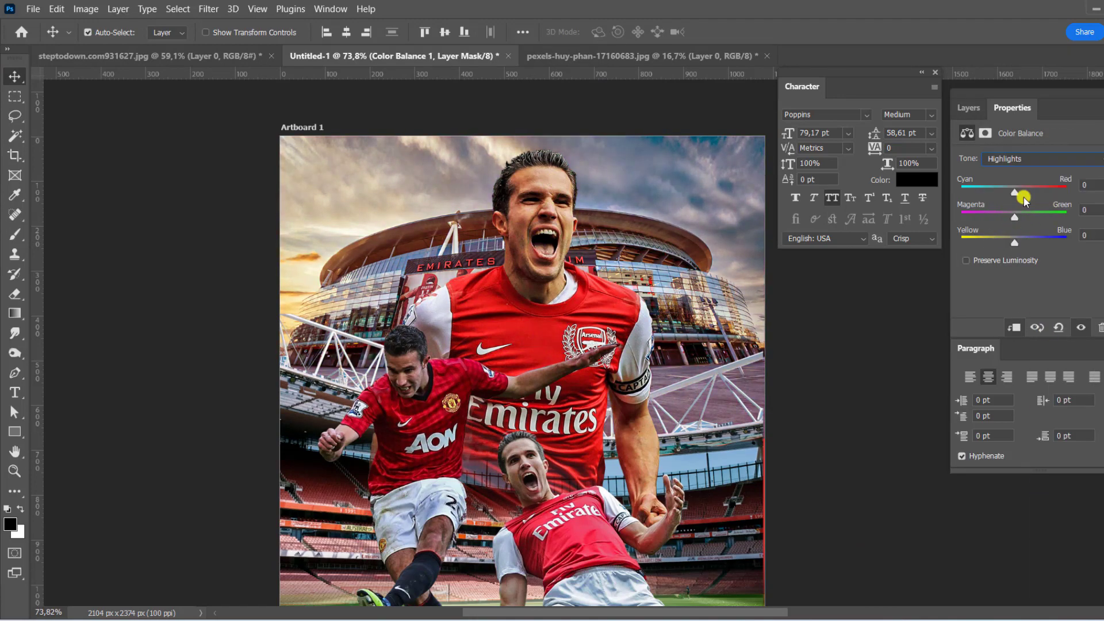
pyautogui.moveTo(1025, 198); pyautogui.dragTo(1047, 194)
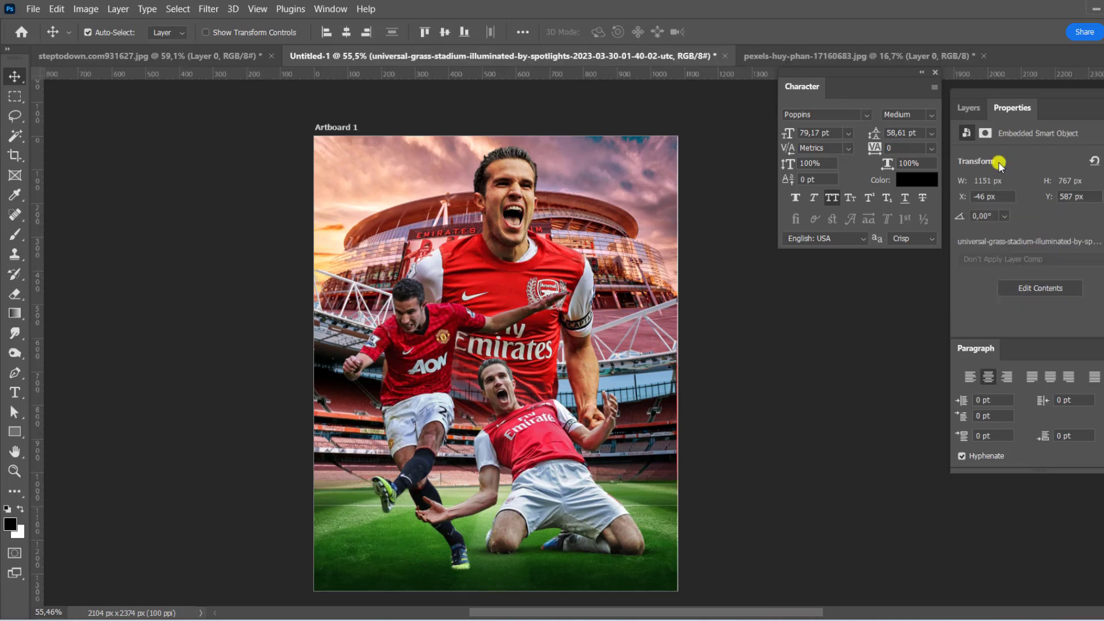
# - Add a Hue/Saturation layer that lowers the colour saturation
pyautogui.click(1063, 463)
pyautogui.moveTo(1034, 242); pyautogui.dragTo(1000, 242)
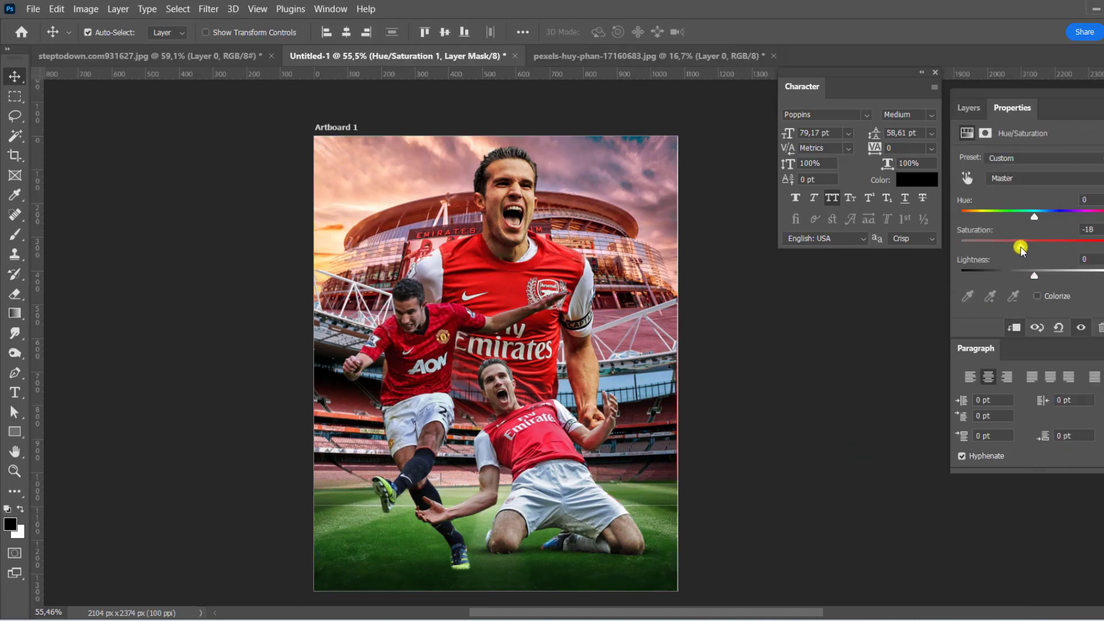
pyautogui.click(965, 110)
# - Add a second Color Balance layer shifting tones toward yellow and adjusting the shadows
pyautogui.click(1037, 315)
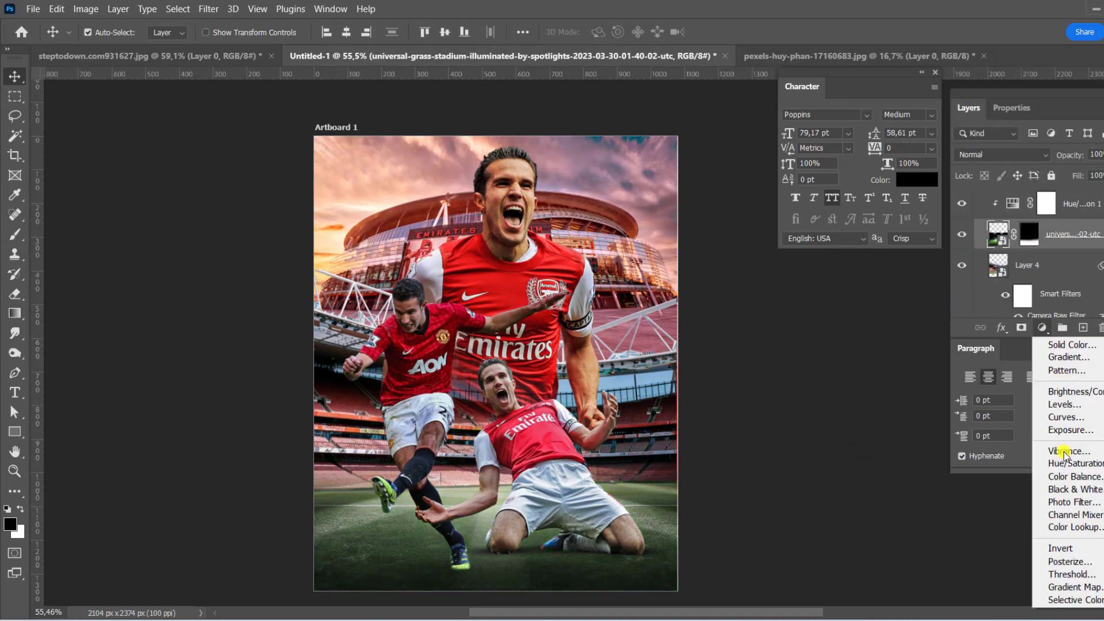
pyautogui.click(1063, 476)
pyautogui.click(1006, 159)
pyautogui.moveTo(1014, 242); pyautogui.dragTo(993, 242)
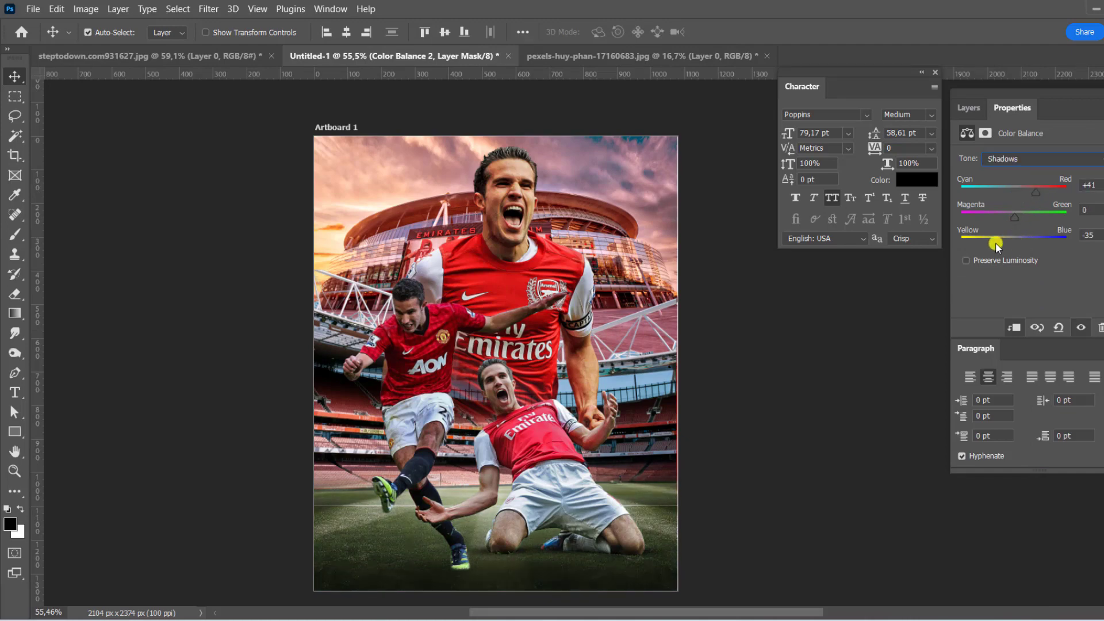
pyautogui.click(1007, 159)
pyautogui.click(1001, 192)
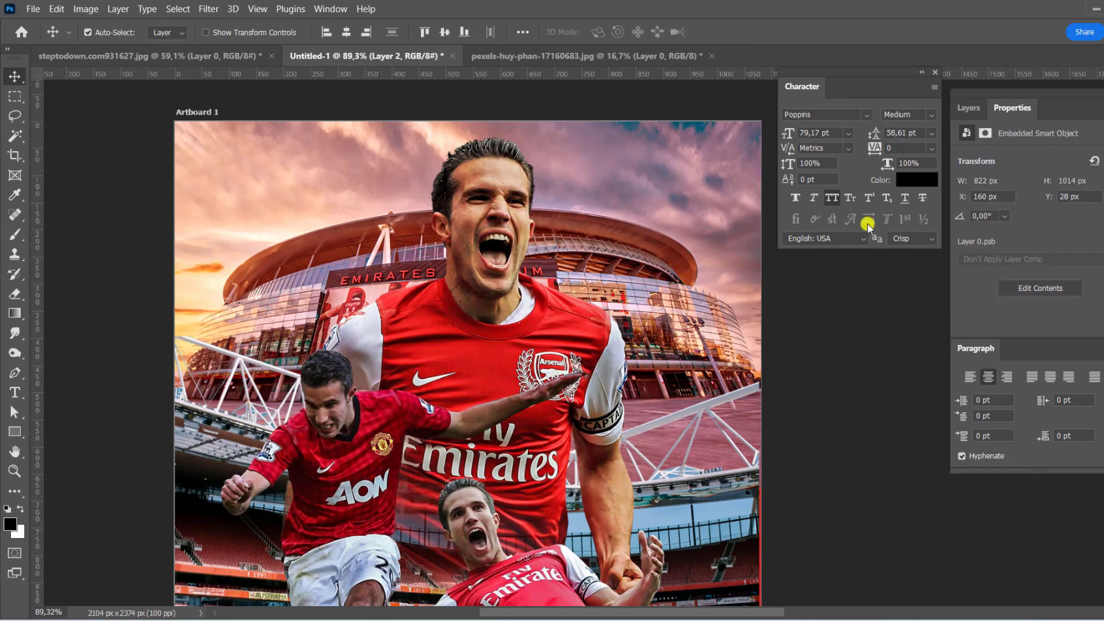
# - Add a Selective Color layer above the Arsenal player, adjusting cyan, magenta and yellow in Reds
pyautogui.click(1042, 327)
pyautogui.click(1045, 601)
pyautogui.moveTo(1034, 206)
pyautogui.mouseDown()
pyautogui.moveTo(1045, 206)
pyautogui.moveTo(1045, 236)
pyautogui.mouseUp()
pyautogui.moveTo(1034, 265)
pyautogui.mouseDown()
pyautogui.moveTo(1018, 271)
pyautogui.moveTo(1024, 238)
pyautogui.moveTo(1036, 237)
pyautogui.mouseUp()
# - Raise Neutrals Black to +11 and move on to the Blues range
pyautogui.click(1035, 174)
pyautogui.click(1018, 187)
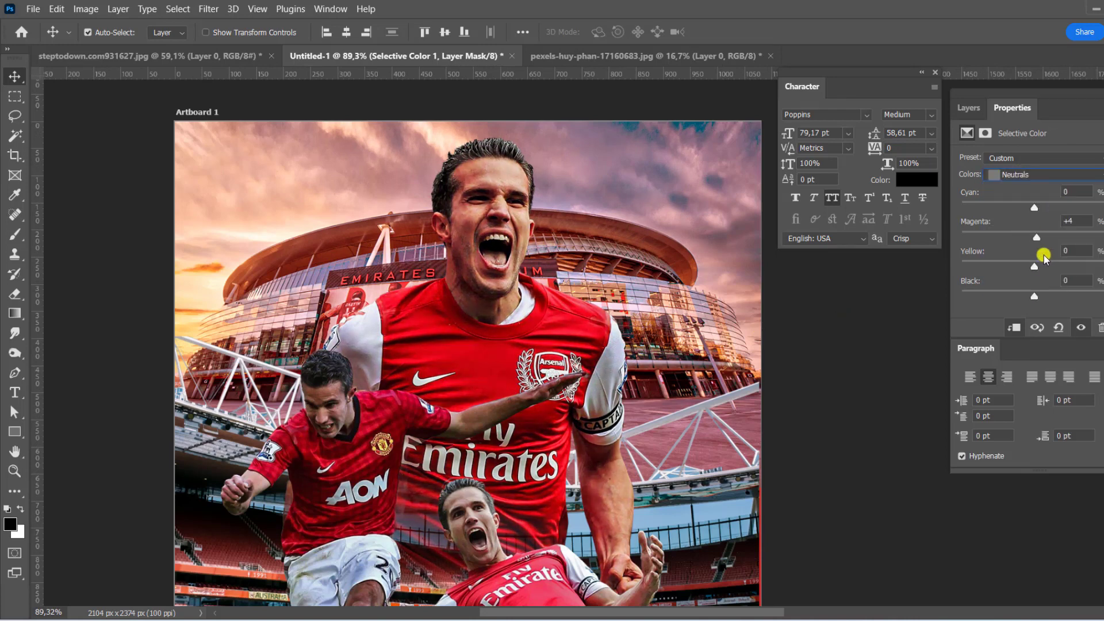
pyautogui.click(1042, 296)
pyautogui.click(1035, 174)
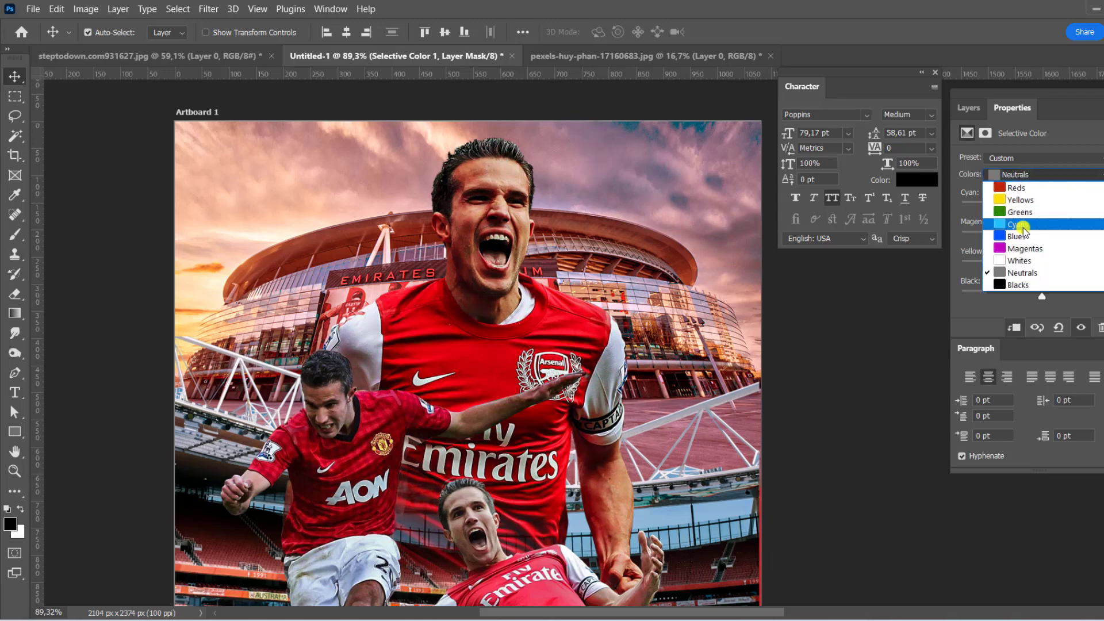
pyautogui.click(1035, 211)
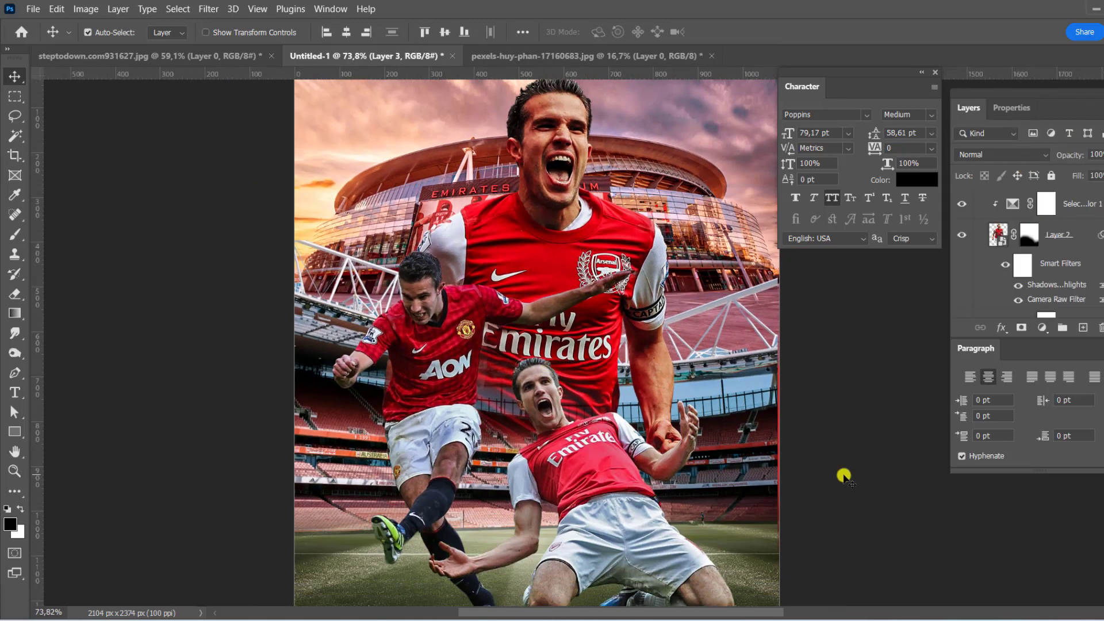
# - Add a Selective Color layer: Reds Cyan -20/Magenta +19, Yellows Cyan -21, Neutrals Cyan +3/Magenta +7/Black +6
pyautogui.click(1042, 328)
pyautogui.click(1072, 426)
pyautogui.click(1036, 174)
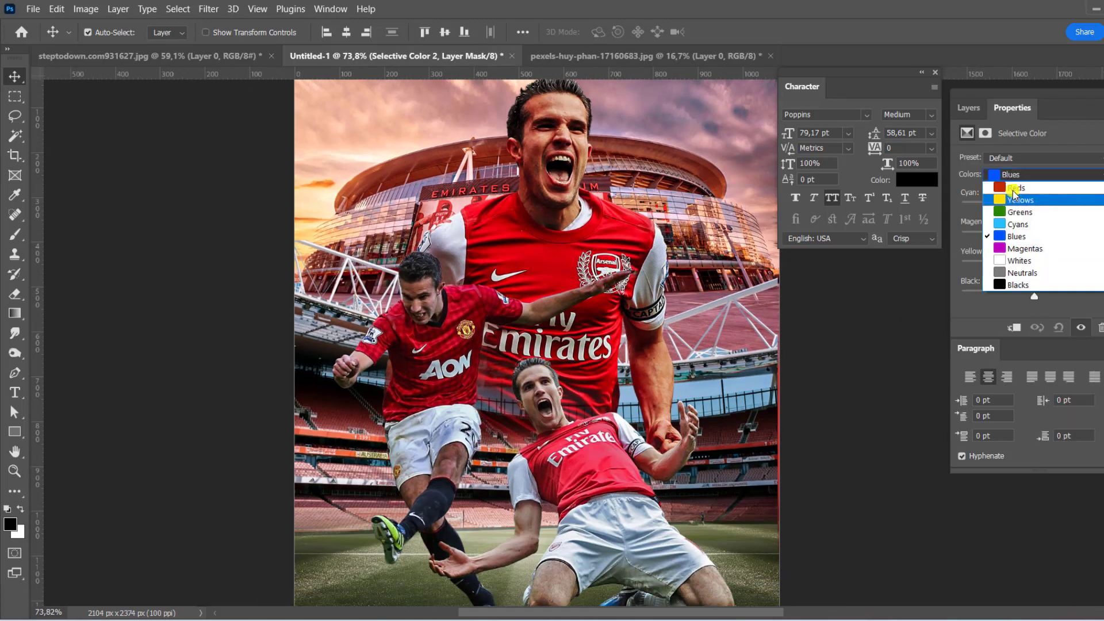
pyautogui.moveTo(1034, 207)
pyautogui.mouseDown()
pyautogui.moveTo(1019, 207)
pyautogui.moveTo(1048, 236)
pyautogui.moveTo(1018, 207)
pyautogui.moveTo(1038, 239)
pyautogui.moveTo(1037, 208)
pyautogui.mouseUp()
pyautogui.click(1035, 174)
pyautogui.click(1035, 175)
pyautogui.click(1029, 236)
pyautogui.moveTo(1034, 296); pyautogui.dragTo(1038, 298)
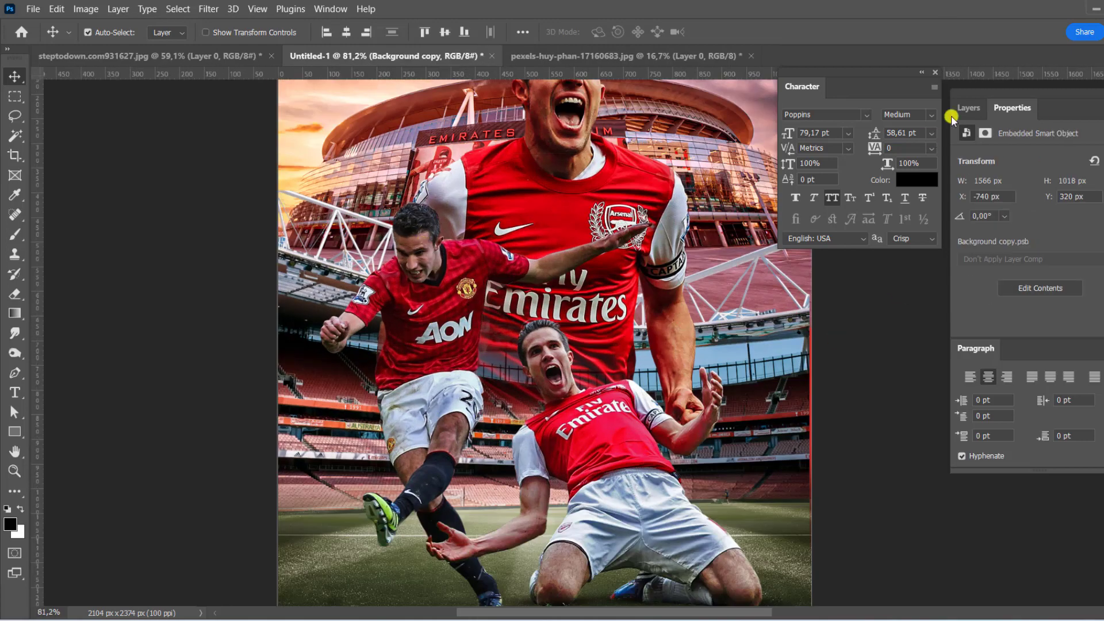
# - Add another Selective Color layer, rebalancing magenta, yellow and black, then select the Blacks range
pyautogui.click(968, 108)
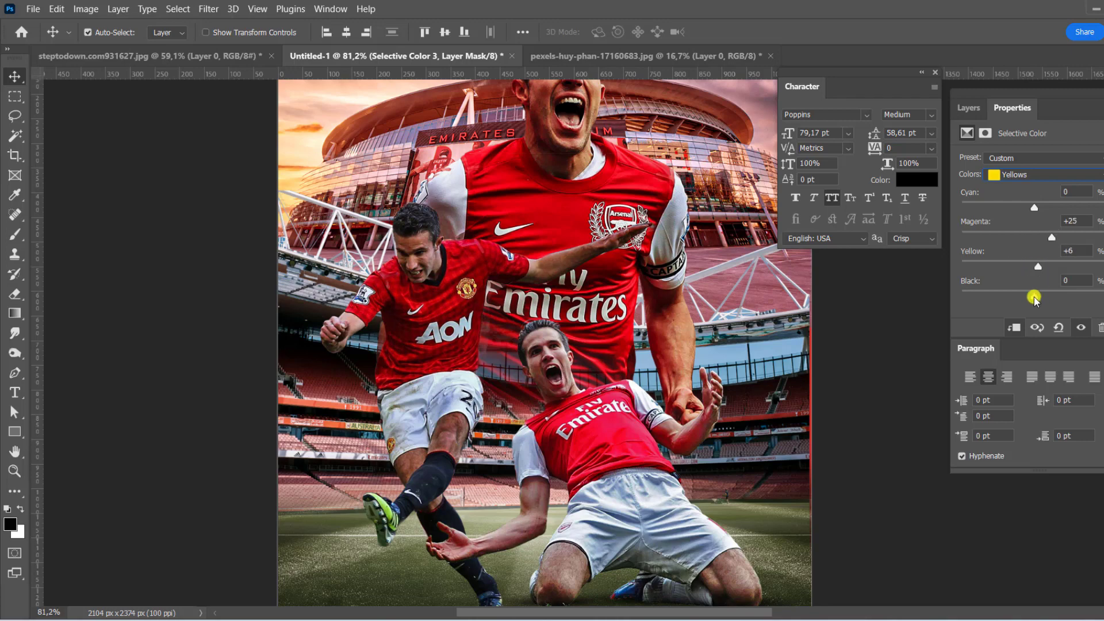
pyautogui.click(1035, 174)
pyautogui.click(1035, 230)
pyautogui.moveTo(1047, 268)
pyautogui.mouseDown()
pyautogui.moveTo(1034, 266)
pyautogui.moveTo(1040, 296)
pyautogui.mouseUp()
pyautogui.moveTo(1034, 237); pyautogui.dragTo(1041, 237)
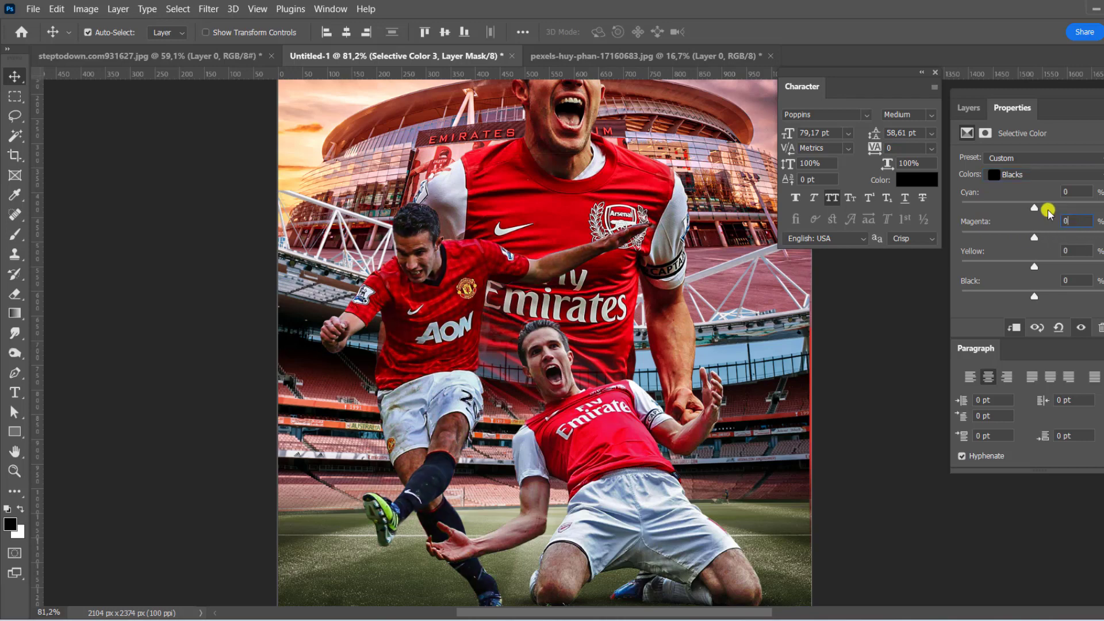
pyautogui.click(1035, 175)
pyautogui.click(1030, 208)
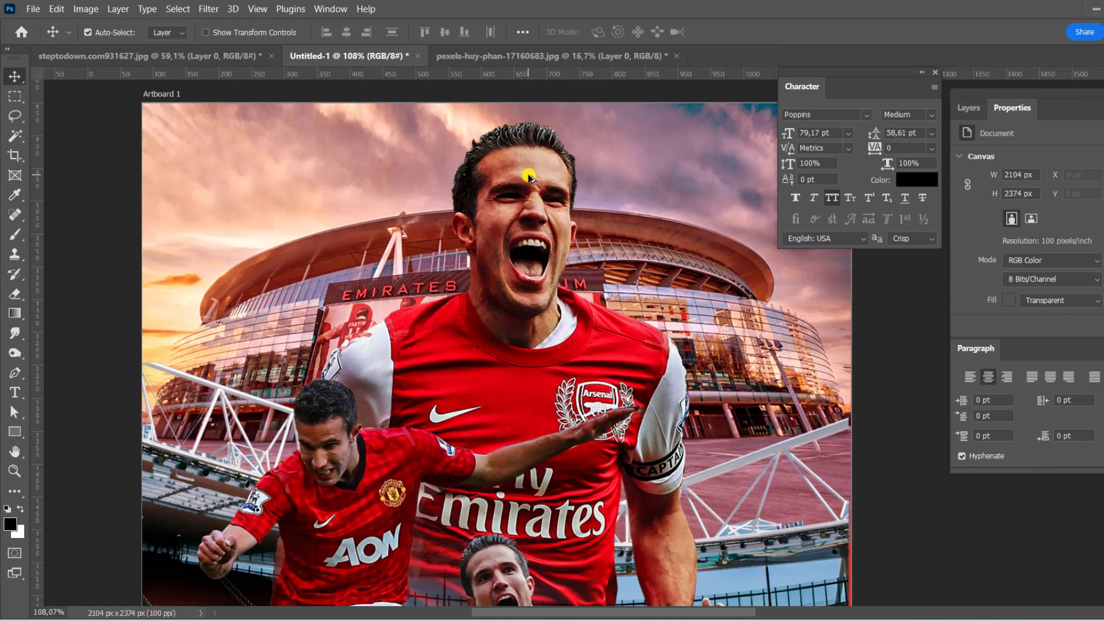
# - Set clipped Layer 6 to Soft Light and paint shading onto the central player
pyautogui.click(971, 352)
pyautogui.press('b')
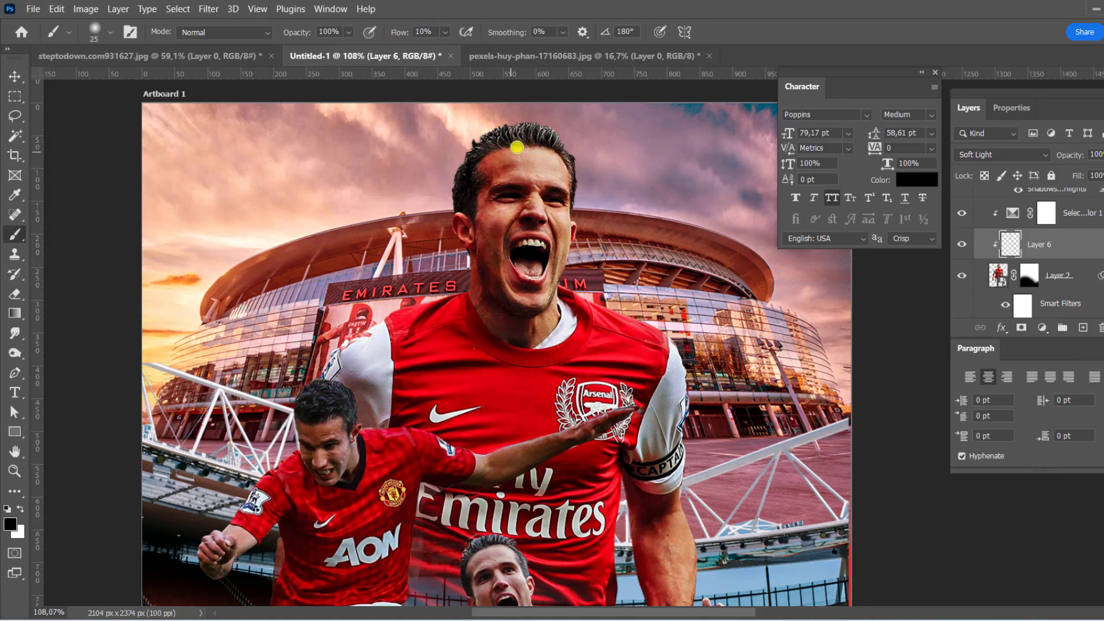
pyautogui.scroll(-2, 591, 230)
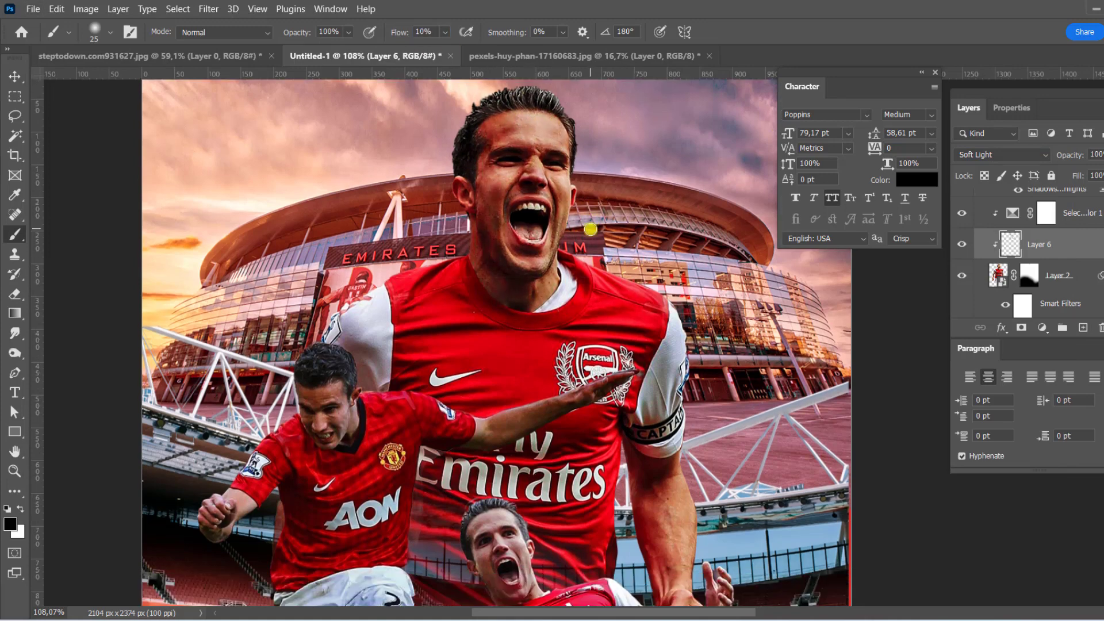
pyautogui.scroll(-2, 661, 517)
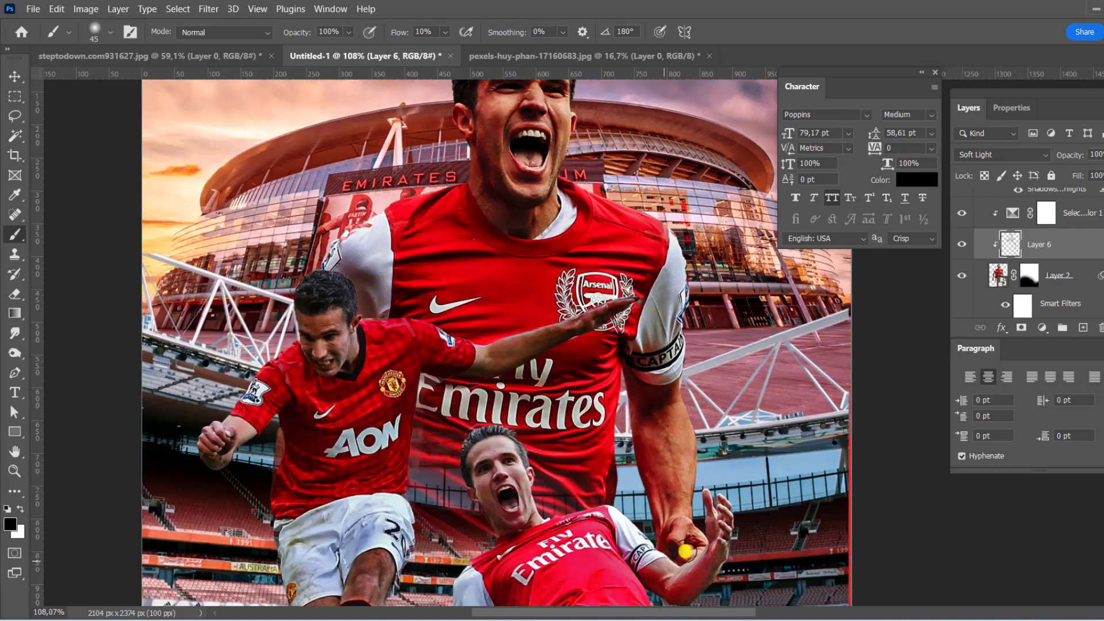
pyautogui.scroll(1, 650, 552)
pyautogui.scroll(-3, 356, 328)
pyautogui.scroll(3, 274, 456)
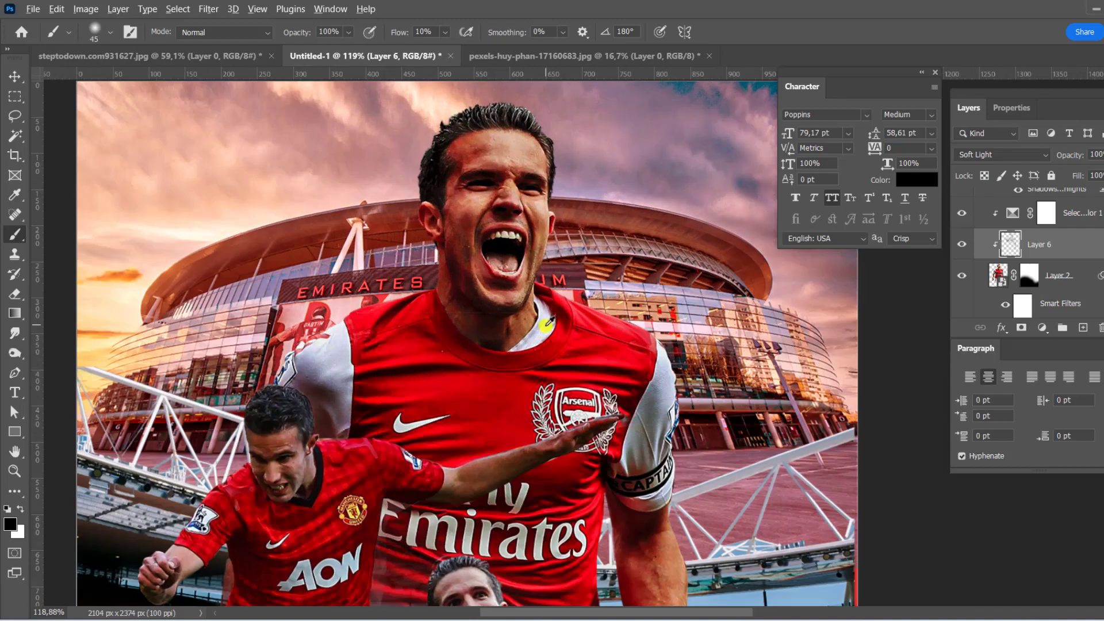
pyautogui.scroll(-3, 547, 323)
# - Add a grey Overlay Layer 7 and burn shadows and dodge midtones on the player's face
pyautogui.click(57, 8)
pyautogui.click(247, 233)
pyautogui.click(1001, 155)
pyautogui.click(978, 284)
pyautogui.click(16, 352)
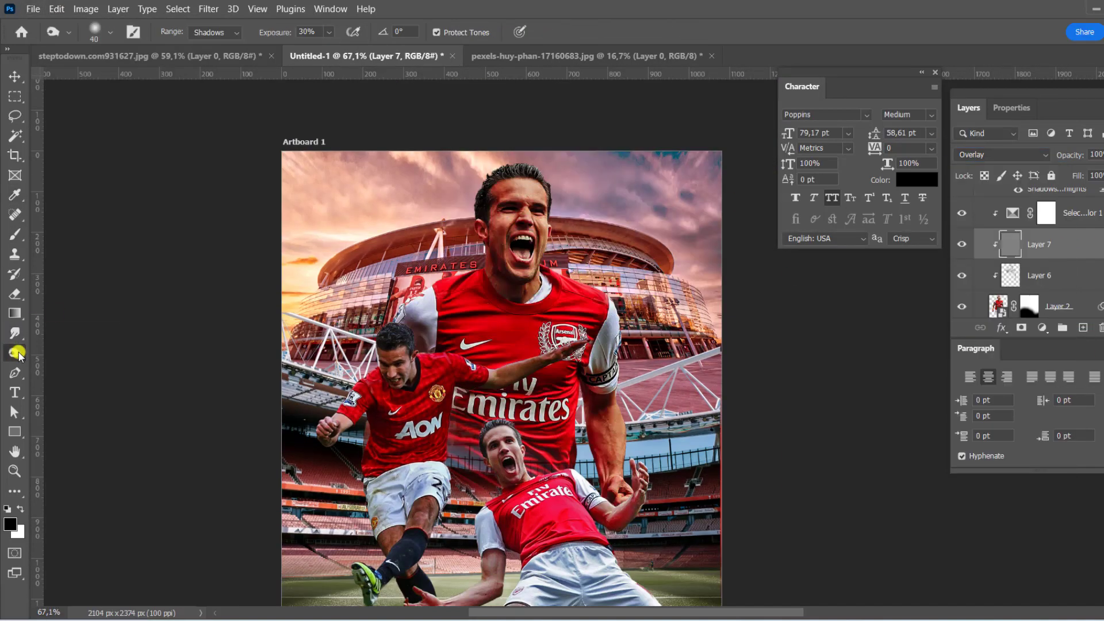
pyautogui.hotkey('shift', 'o')
pyautogui.scroll(3, 526, 196)
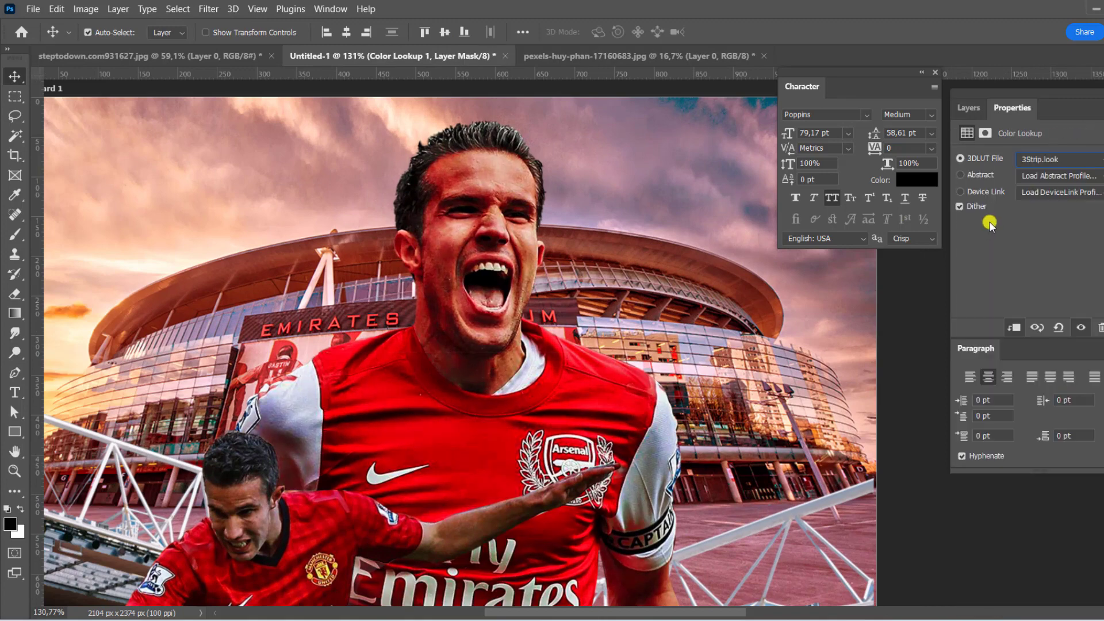
pyautogui.click(518, 222)
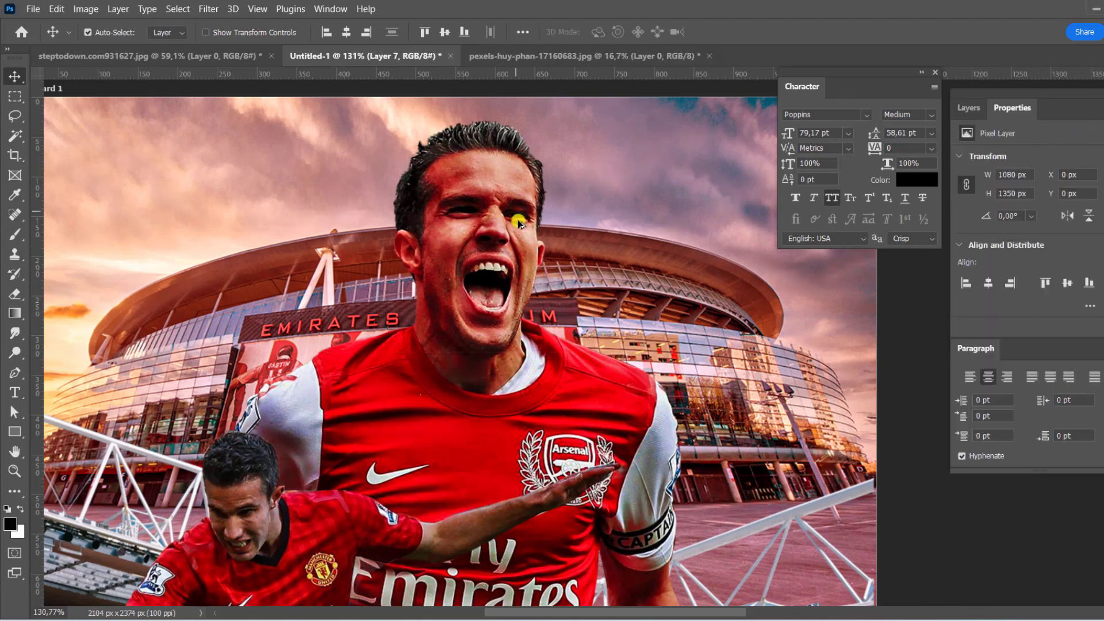
pyautogui.scroll(-2, 492, 246)
pyautogui.click(965, 118)
# - Add an inner shadow to the central player with a new colour and 136 px size
pyautogui.click(1013, 327)
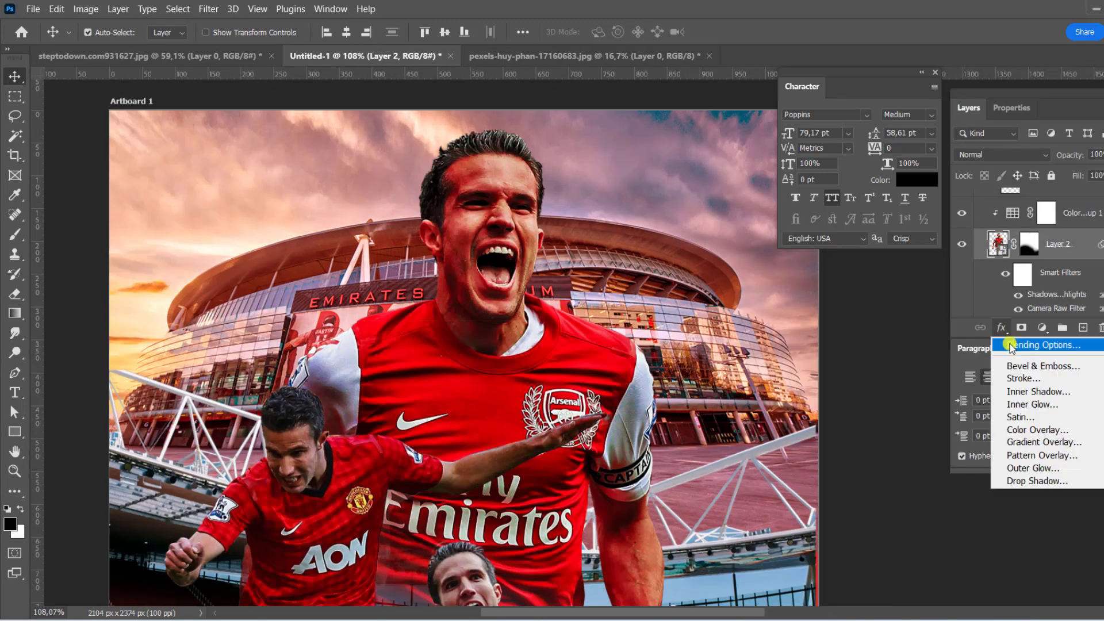
pyautogui.click(1029, 345)
pyautogui.click(516, 398)
pyautogui.click(835, 305)
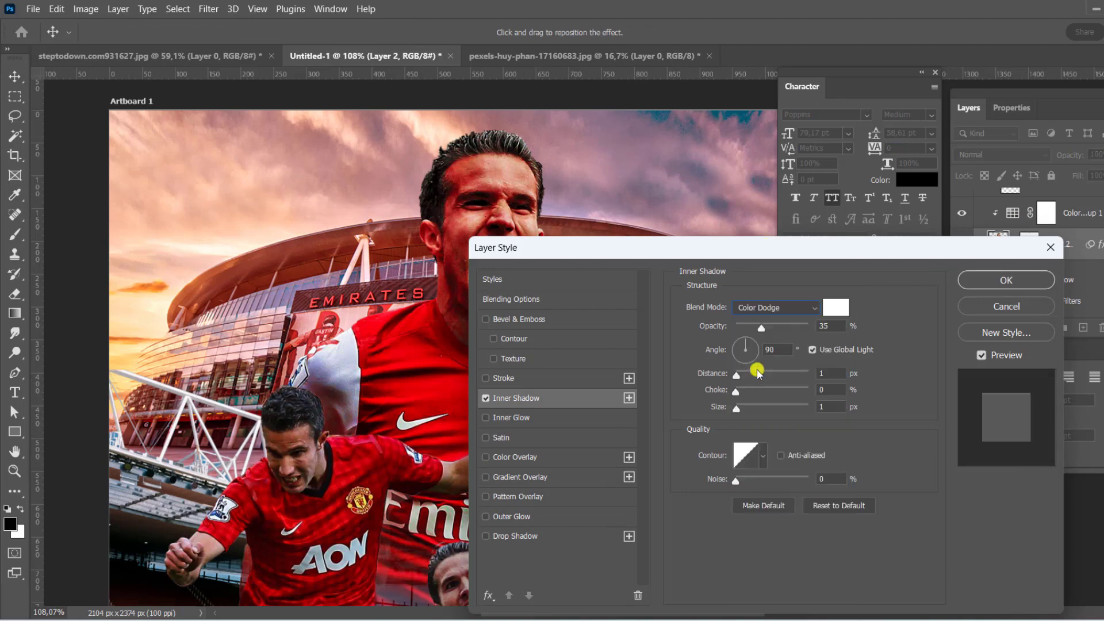
pyautogui.moveTo(736, 407); pyautogui.dragTo(776, 407)
pyautogui.moveTo(575, 247); pyautogui.dragTo(690, 297)
pyautogui.click(601, 449)
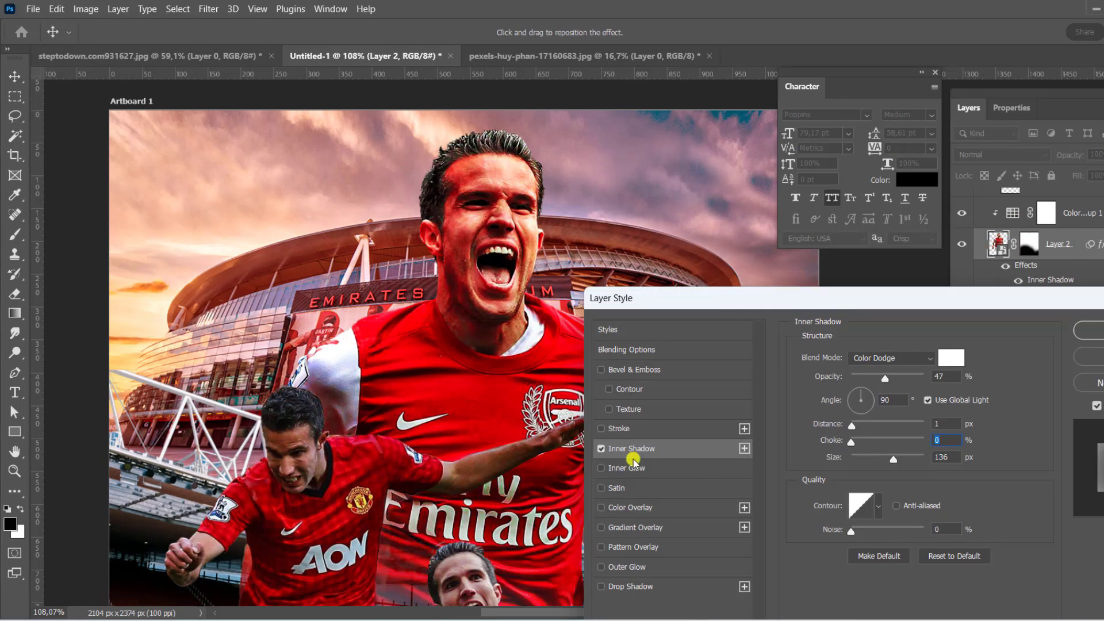
pyautogui.click(601, 448)
# - Turn the inner shadow into a Screen glow at 26% opacity, adjusting choke and size
pyautogui.click(891, 357)
pyautogui.click(880, 344)
pyautogui.moveTo(885, 378); pyautogui.dragTo(870, 378)
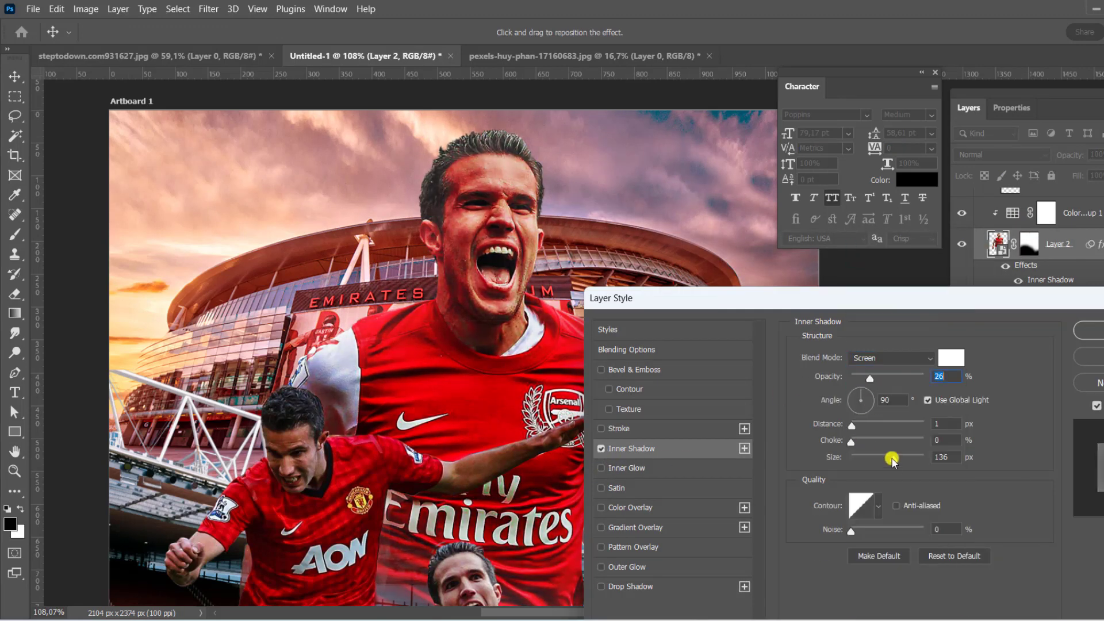
pyautogui.moveTo(893, 458); pyautogui.dragTo(865, 458)
pyautogui.moveTo(851, 442); pyautogui.dragTo(867, 443)
pyautogui.press('Return')
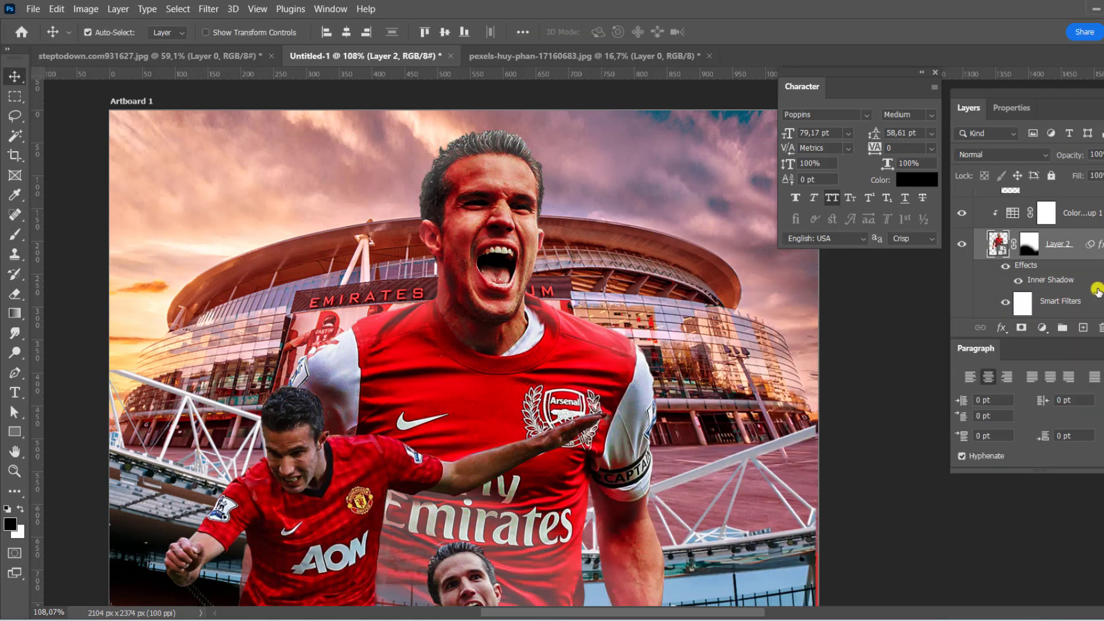
# - Split the glow onto its own layer with a black mask and paint it back in white
pyautogui.press('Return')
pyautogui.click(1041, 244)
pyautogui.press('x')
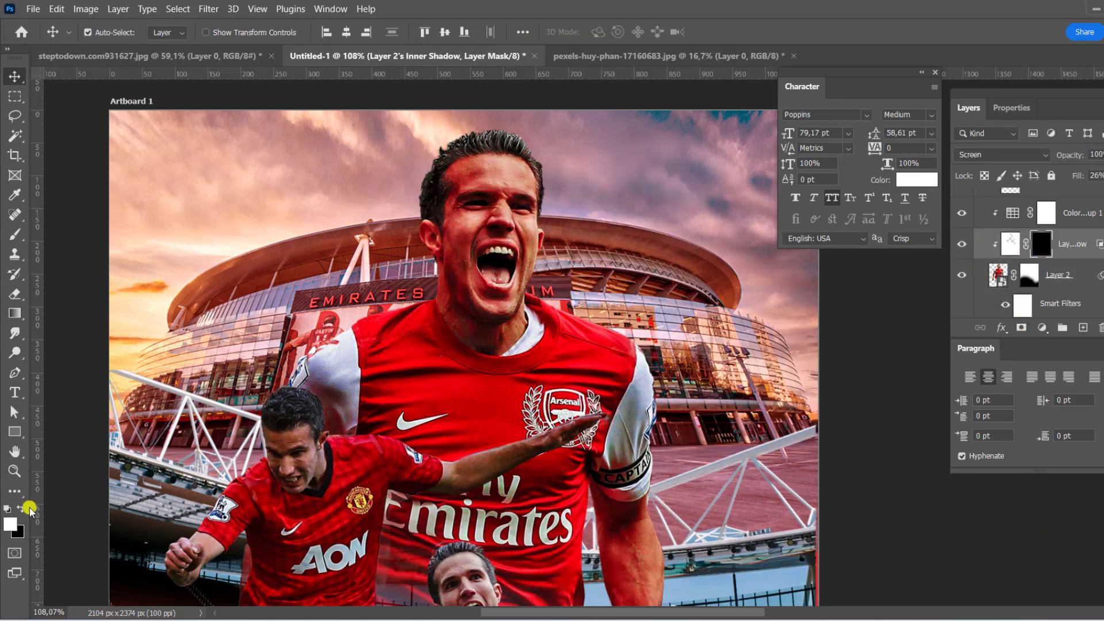
pyautogui.press('b')
pyautogui.scroll(-2, 588, 435)
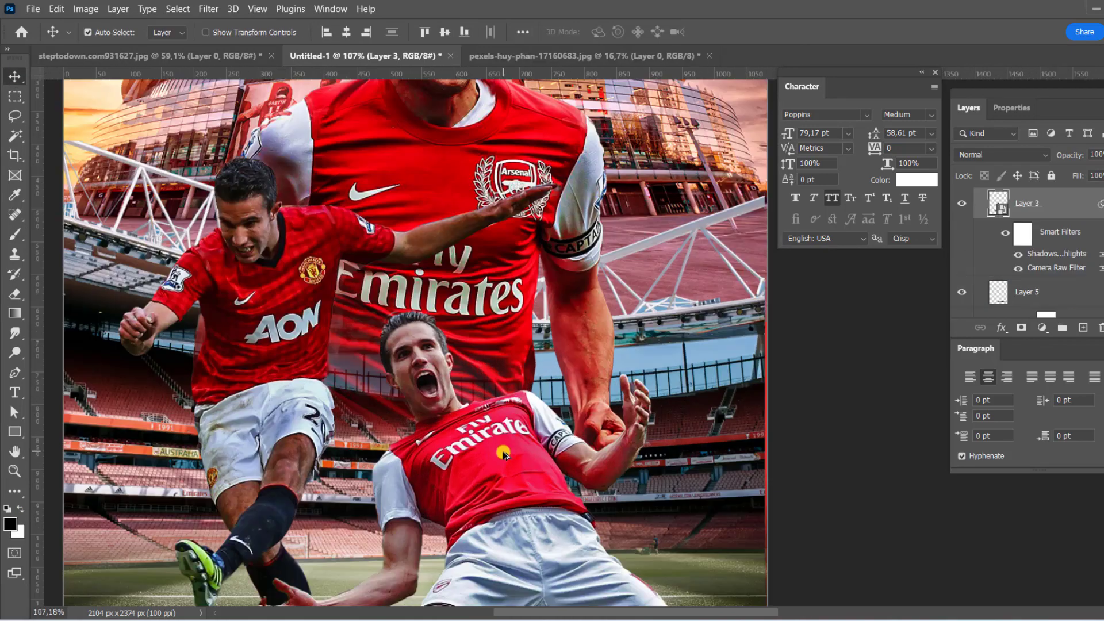
pyautogui.click(1000, 154)
# - Set the clipped layer to Soft Light and paint black over the kneeling player's shorts and legs
pyautogui.click(971, 352)
pyautogui.press('b')
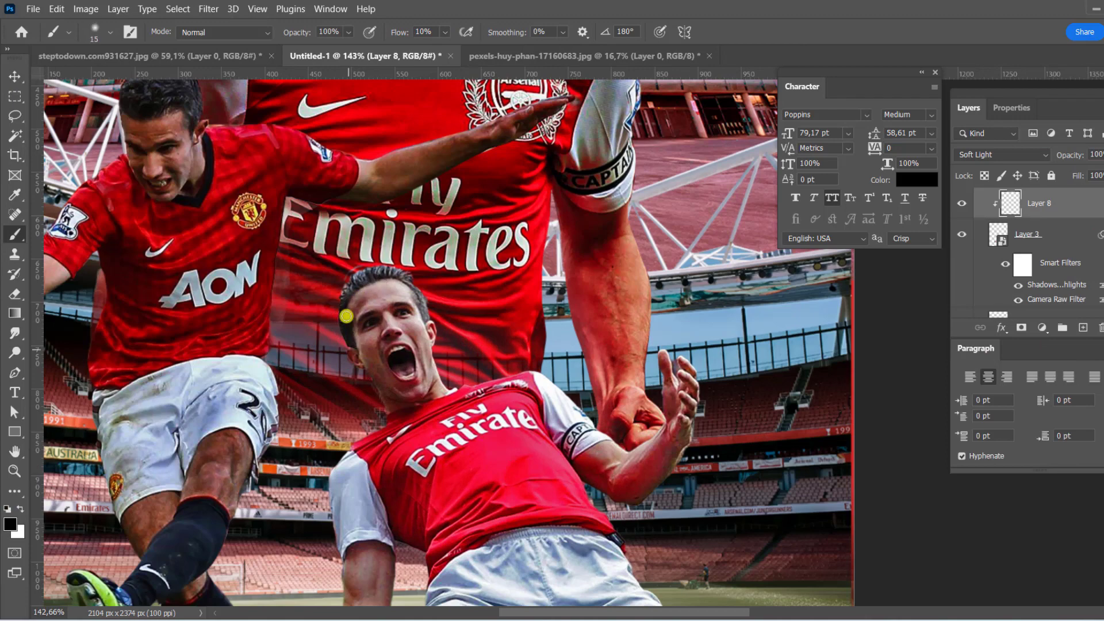
pyautogui.scroll(-2, 508, 340)
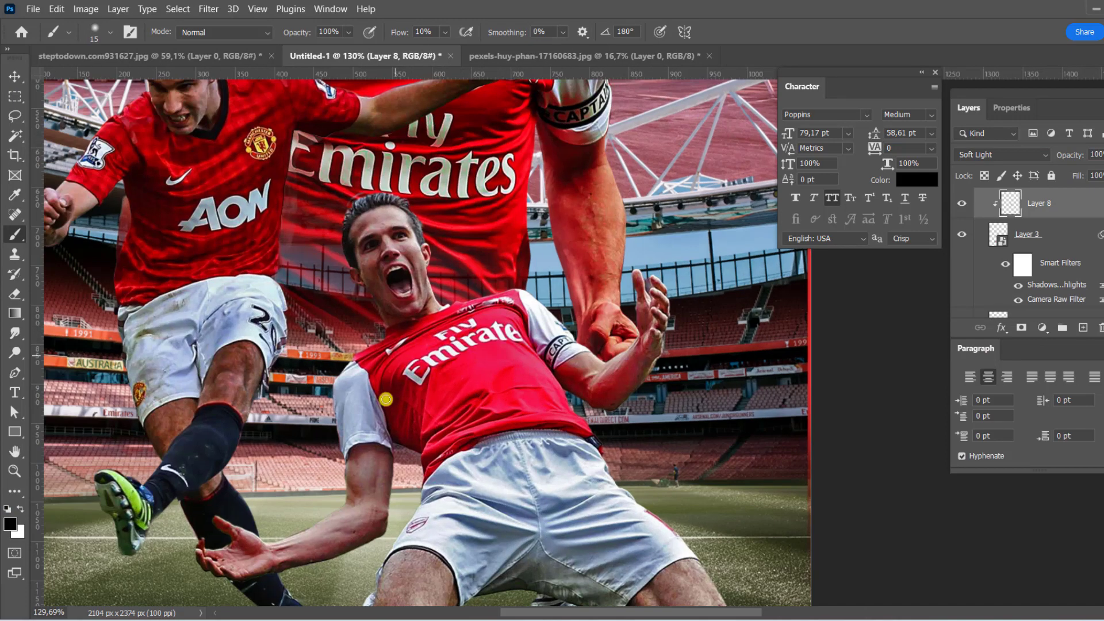
pyautogui.scroll(2, 370, 447)
pyautogui.scroll(-2, 388, 451)
pyautogui.scroll(2, 387, 451)
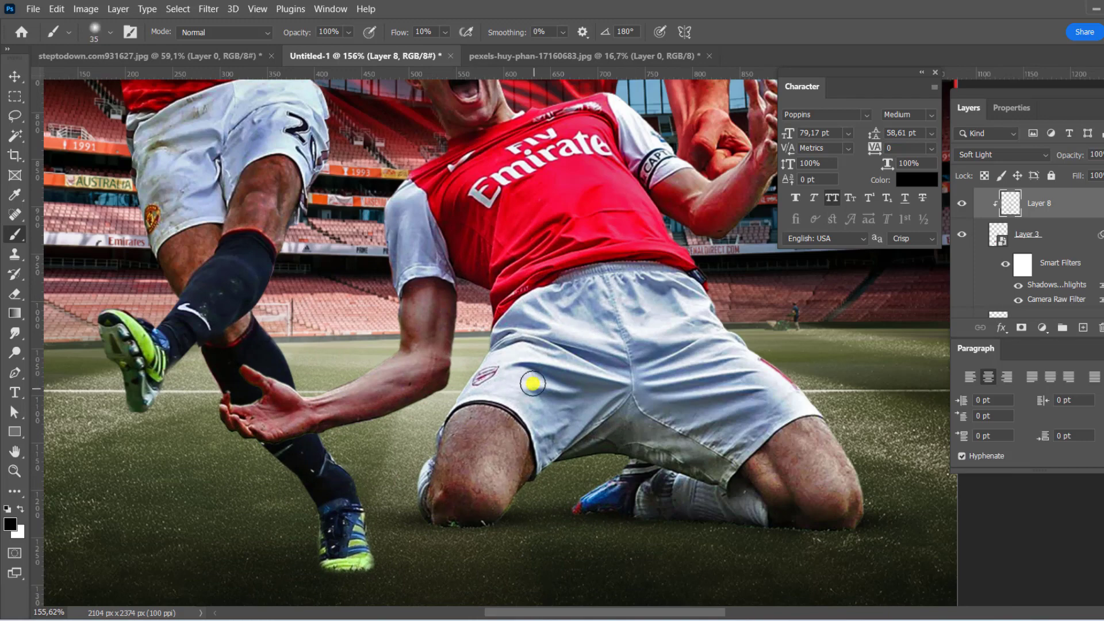
pyautogui.moveTo(532, 383)
pyautogui.mouseDown()
pyautogui.moveTo(510, 320)
pyautogui.moveTo(707, 345)
pyautogui.moveTo(725, 446)
pyautogui.moveTo(819, 516)
pyautogui.mouseUp()
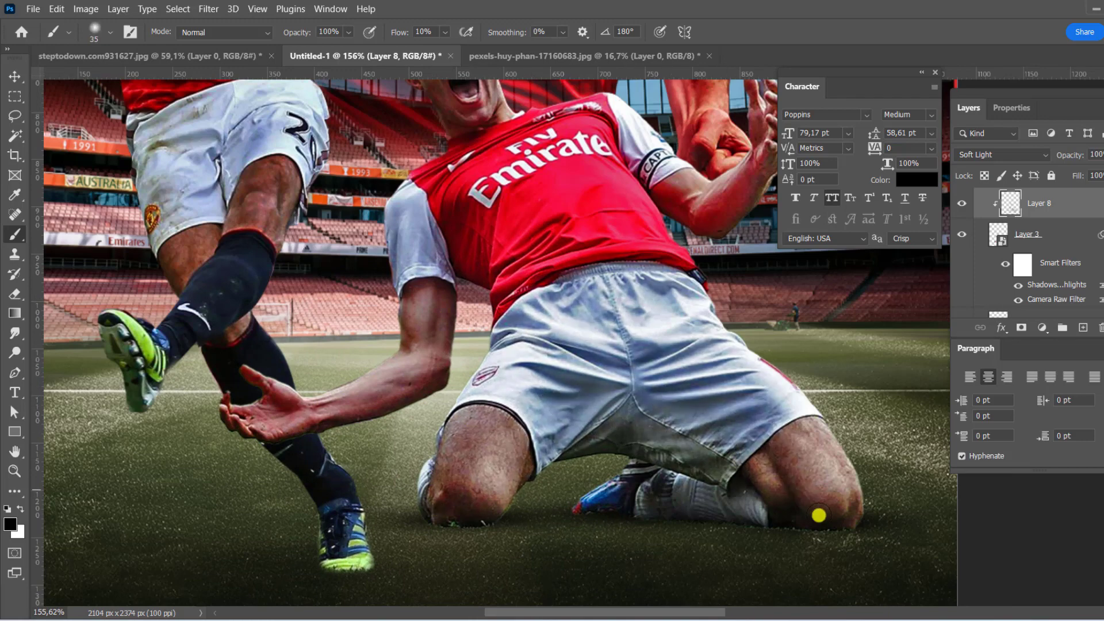
pyautogui.scroll(2, 802, 395)
pyautogui.scroll(-3, 577, 197)
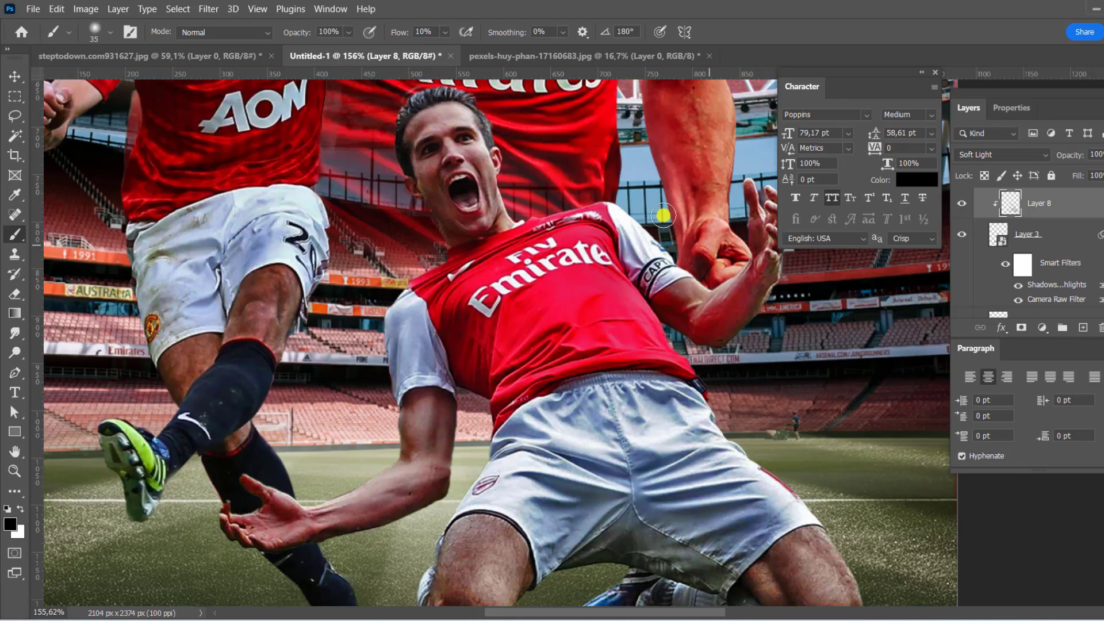
pyautogui.scroll(-2, 639, 315)
pyautogui.scroll(-1, 493, 330)
pyautogui.scroll(3, 646, 345)
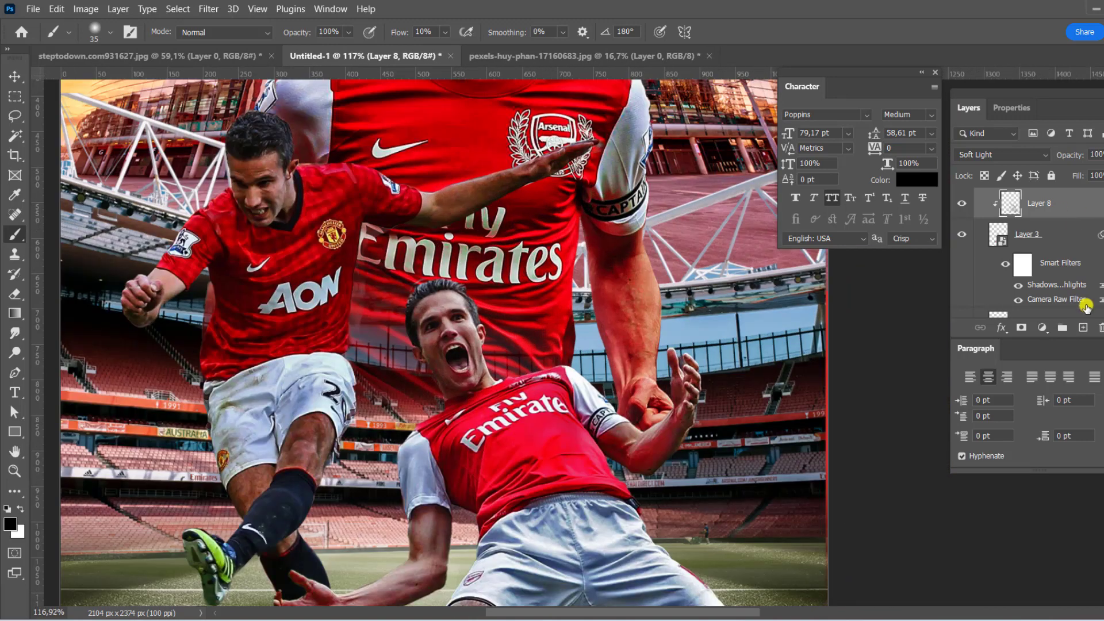
# - Add Layer 9 clipped to the kneeling player in Soft Light mode for painted highlights
pyautogui.click(1083, 327)
pyautogui.click(1001, 154)
pyautogui.click(984, 349)
pyautogui.scroll(2, 452, 330)
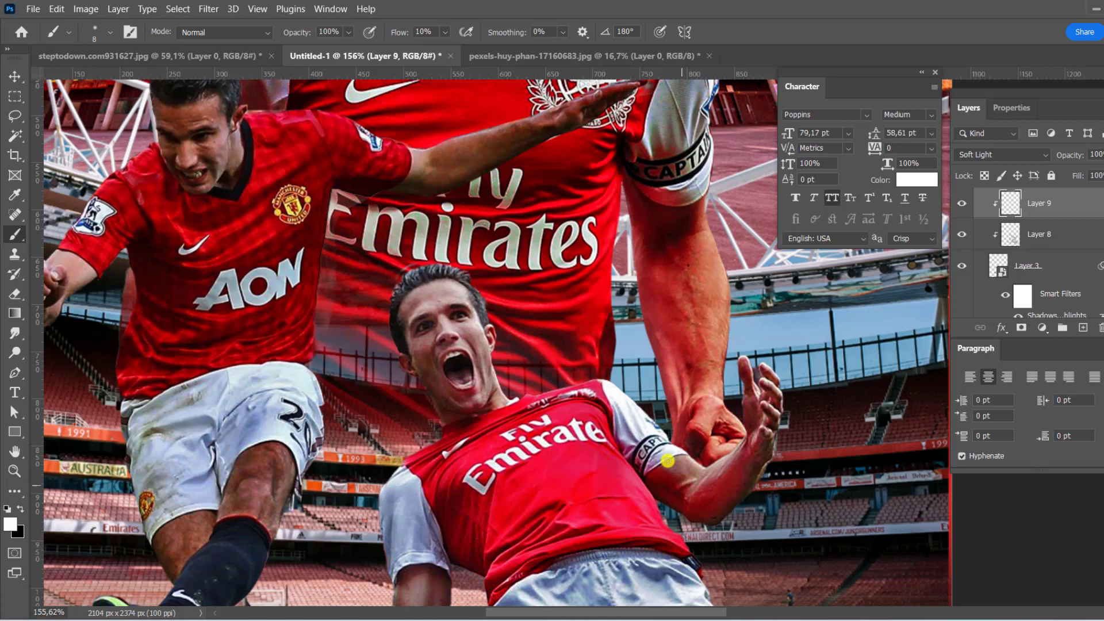
pyautogui.scroll(-3, 668, 460)
pyautogui.scroll(-1, 633, 469)
pyautogui.press('v')
pyautogui.scroll(1, 604, 475)
pyautogui.scroll(-1, 587, 479)
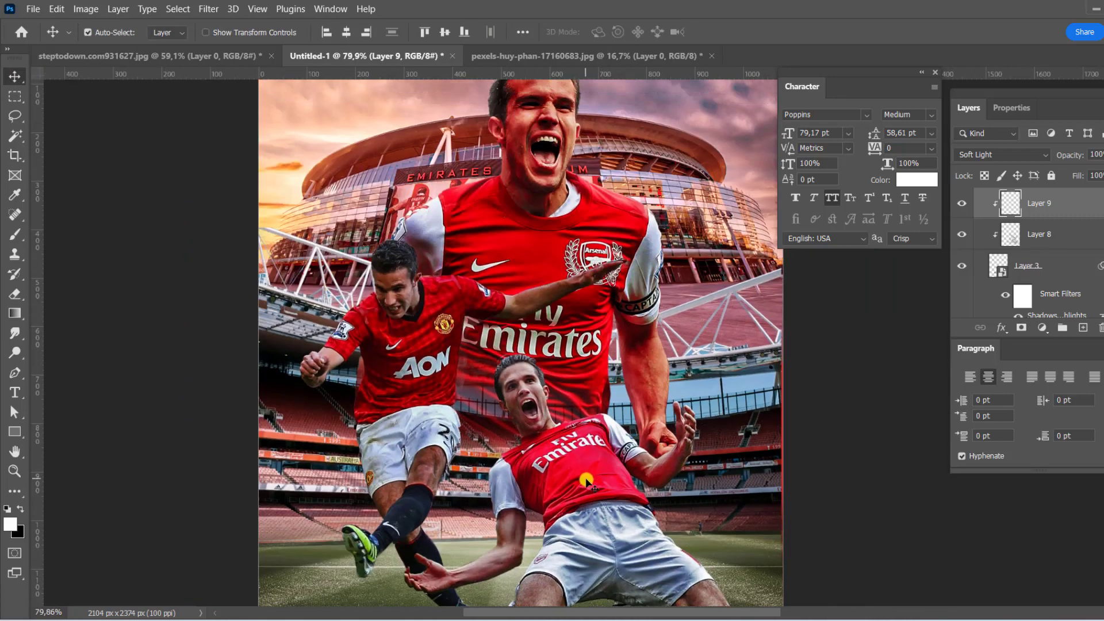
pyautogui.click(962, 296)
# - Add a Color Balance adjustment layer, then deselect all layers
pyautogui.click(1042, 327)
pyautogui.click(1064, 478)
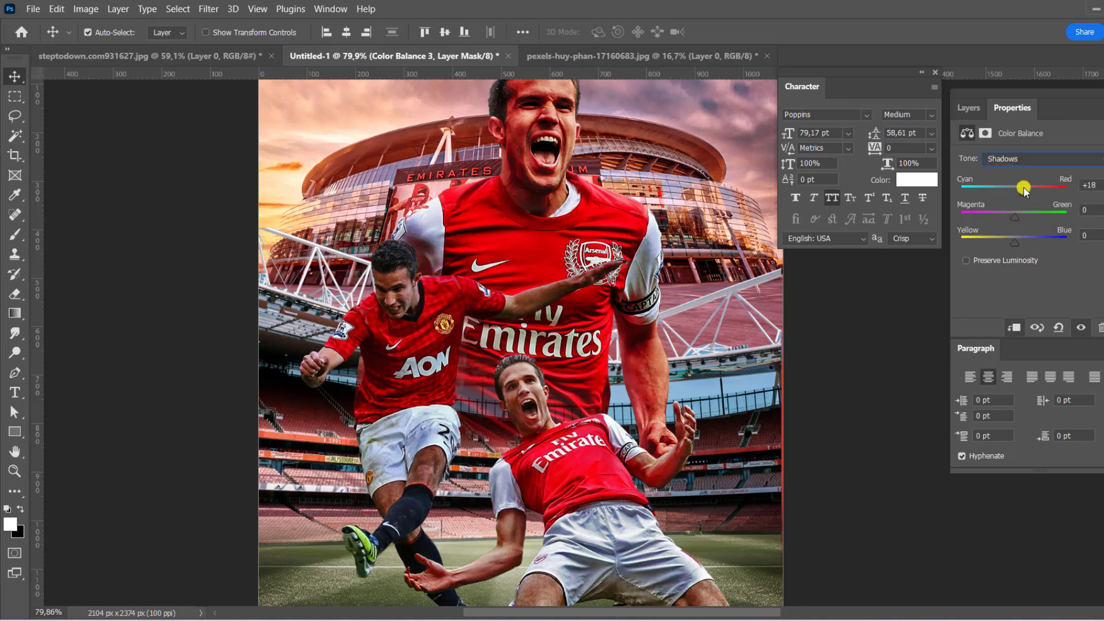
pyautogui.click(874, 376)
pyautogui.scroll(-2, 874, 376)
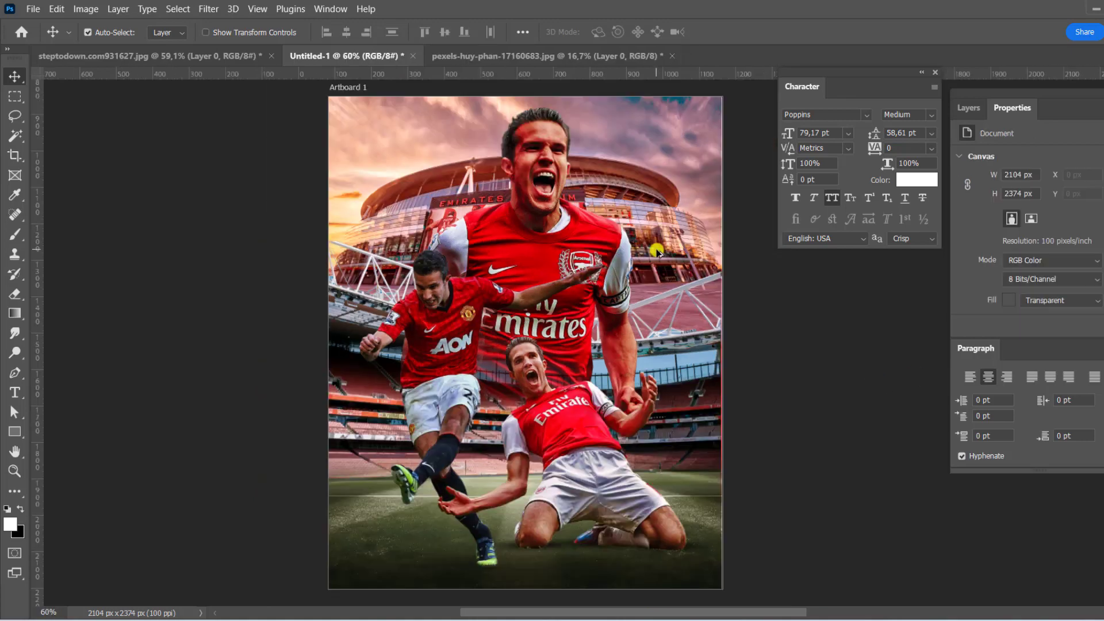
pyautogui.scroll(4, 517, 264)
pyautogui.scroll(-4, 767, 172)
pyautogui.scroll(1, 456, 300)
# - Add Exposure 1 at about -2.20 and invert its mask to black
pyautogui.click(455, 299)
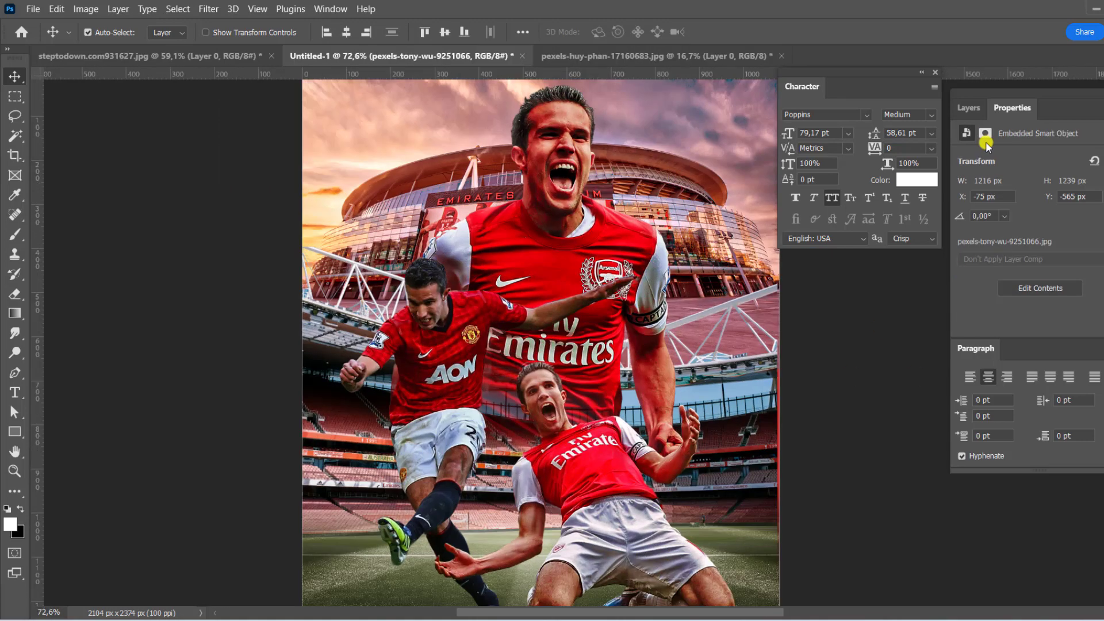
pyautogui.click(968, 108)
pyautogui.click(1042, 328)
pyautogui.click(1064, 426)
pyautogui.moveTo(1034, 196); pyautogui.dragTo(1011, 196)
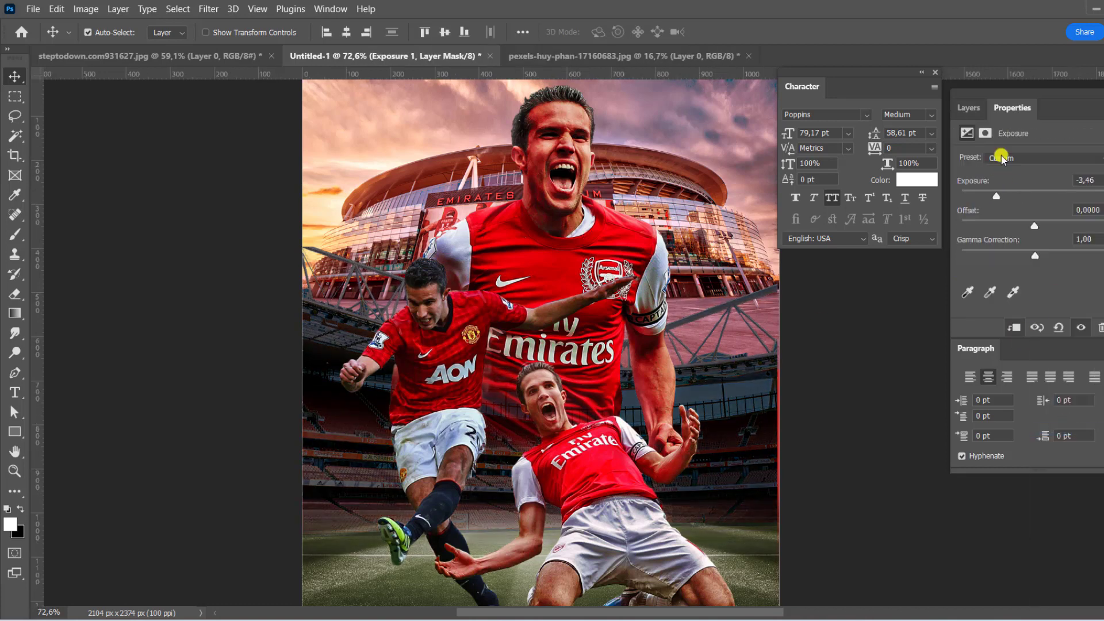
pyautogui.click(969, 108)
pyautogui.hotkey('ctrl', 'i')
# - Paint the Exposure 1 mask to darken the stadium edges, lower canvas and corners
pyautogui.press('b')
pyautogui.moveTo(456, 443); pyautogui.dragTo(345, 299)
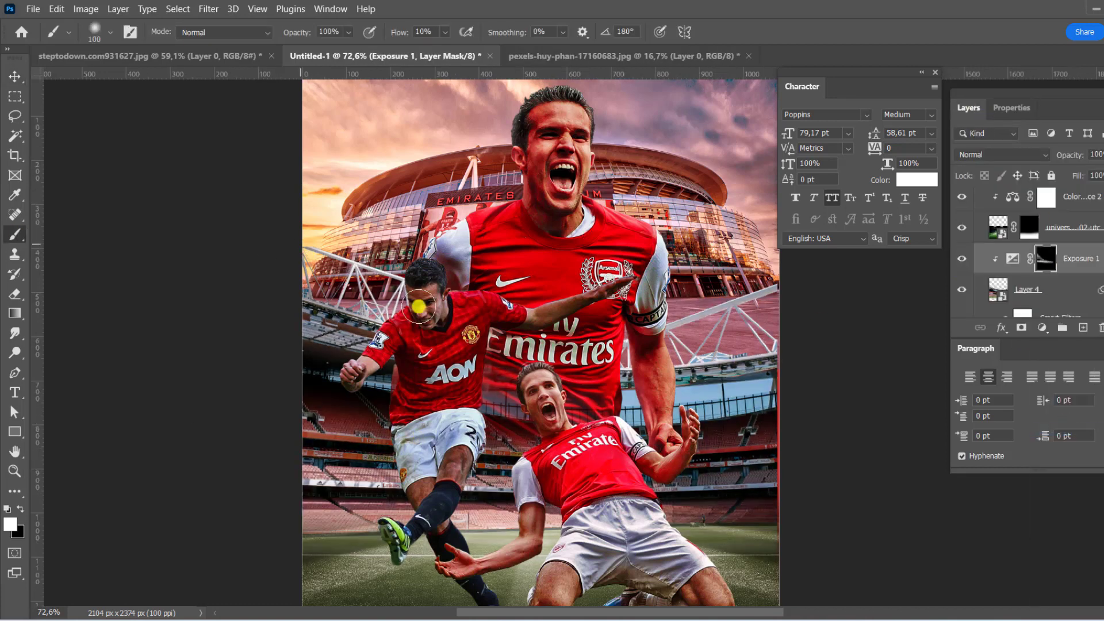
pyautogui.moveTo(322, 259); pyautogui.dragTo(374, 365)
pyautogui.moveTo(345, 477); pyautogui.dragTo(489, 518)
pyautogui.moveTo(690, 403); pyautogui.dragTo(739, 315)
pyautogui.moveTo(659, 415); pyautogui.dragTo(408, 357)
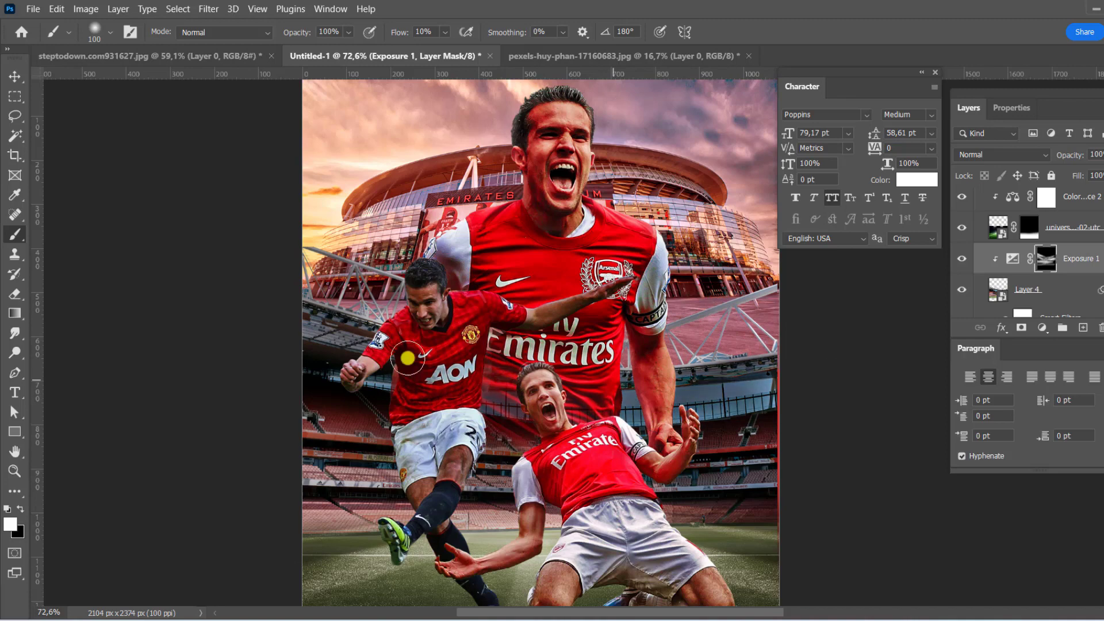
pyautogui.moveTo(626, 480)
pyautogui.mouseDown()
pyautogui.moveTo(345, 477)
pyautogui.moveTo(489, 518)
pyautogui.mouseUp()
pyautogui.scroll(-1, 372, 404)
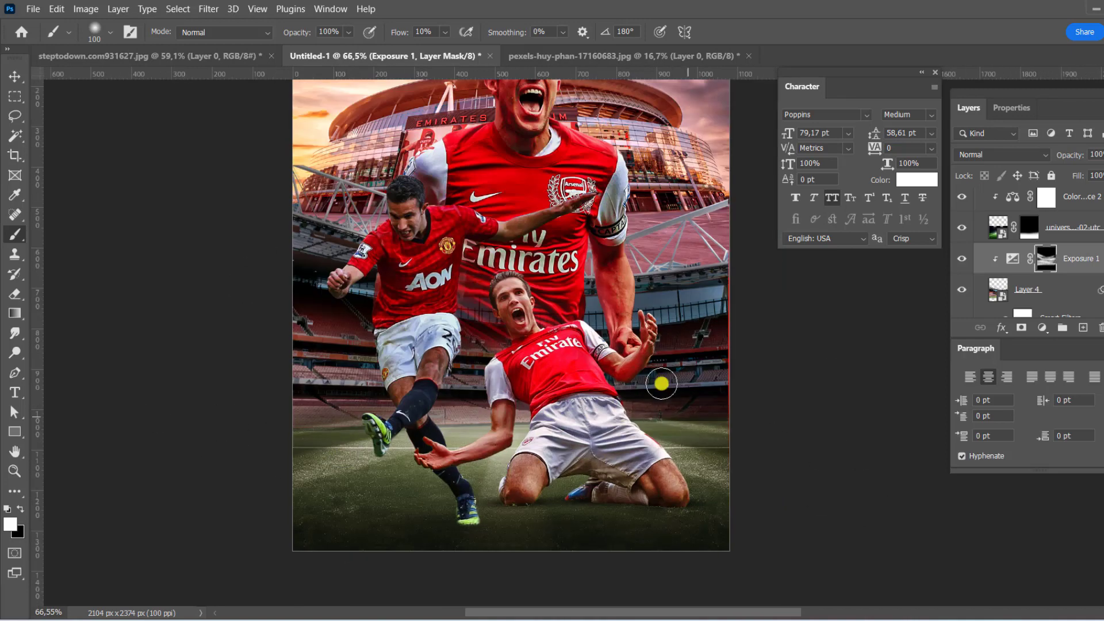
pyautogui.scroll(2, 662, 383)
# - Add Exposure 2 at about -1.50 clipped to the top player, invert its mask and paint the upper-left area
pyautogui.press('v')
pyautogui.click(1000, 254)
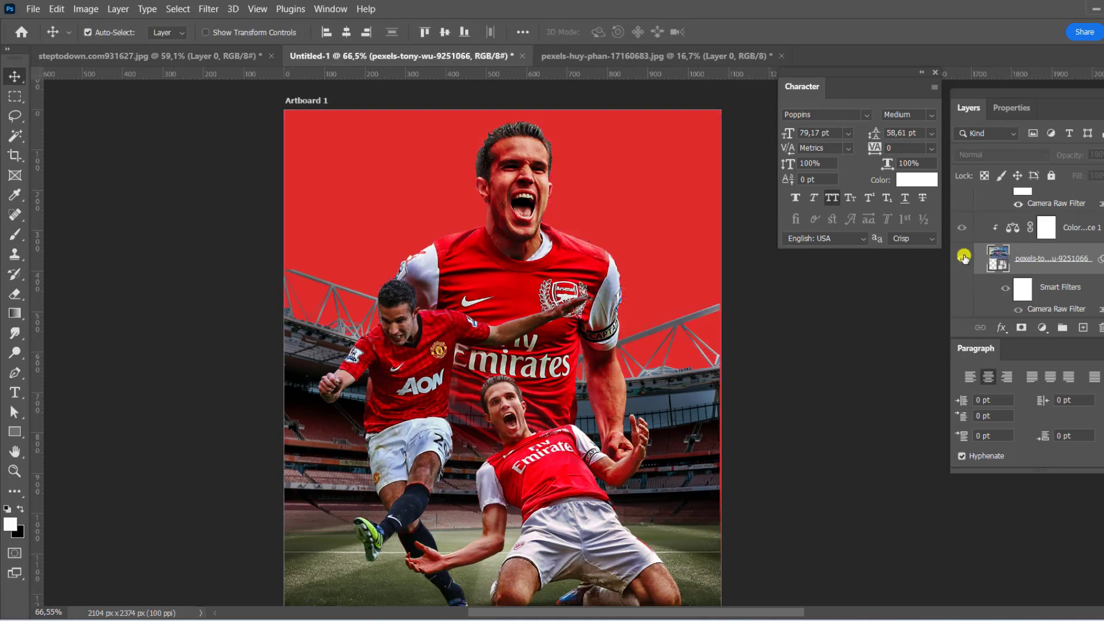
pyautogui.click(1042, 328)
pyautogui.click(1003, 438)
pyautogui.moveTo(1034, 196); pyautogui.dragTo(1015, 198)
pyautogui.click(969, 107)
pyautogui.hotkey('ctrl', 'i')
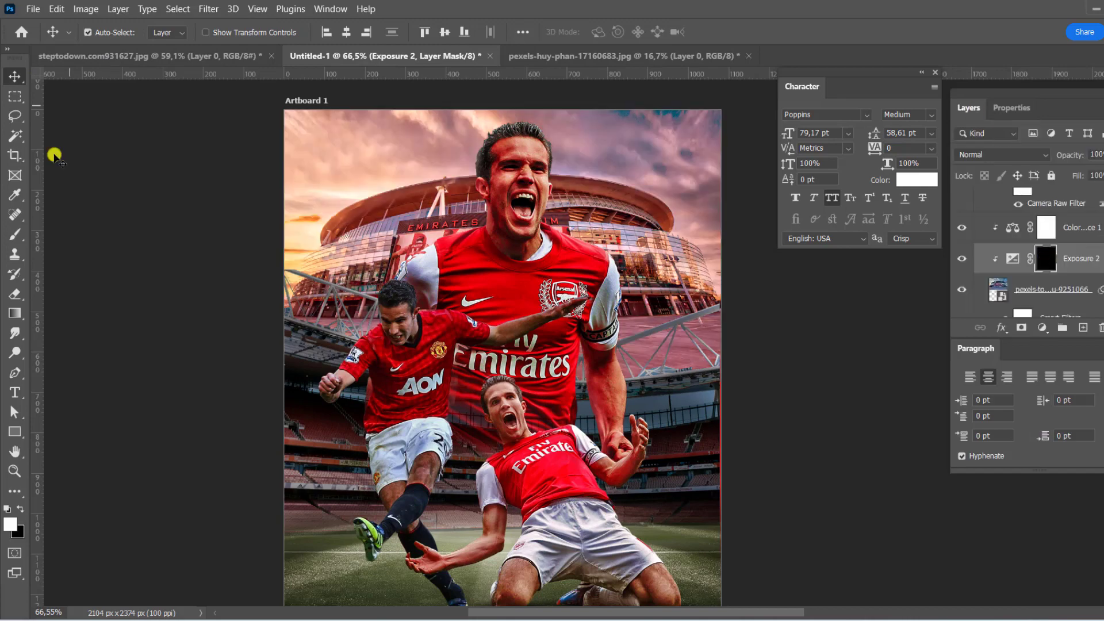
pyautogui.press('b')
pyautogui.moveTo(299, 270)
pyautogui.mouseDown()
pyautogui.moveTo(399, 214)
pyautogui.moveTo(387, 304)
pyautogui.moveTo(575, 201)
pyautogui.moveTo(633, 247)
pyautogui.moveTo(715, 249)
pyautogui.moveTo(231, 272)
pyautogui.mouseUp()
# - Add Exposure 3 clipped to the layer below with an inverted black mask
pyautogui.scroll(1, 231, 272)
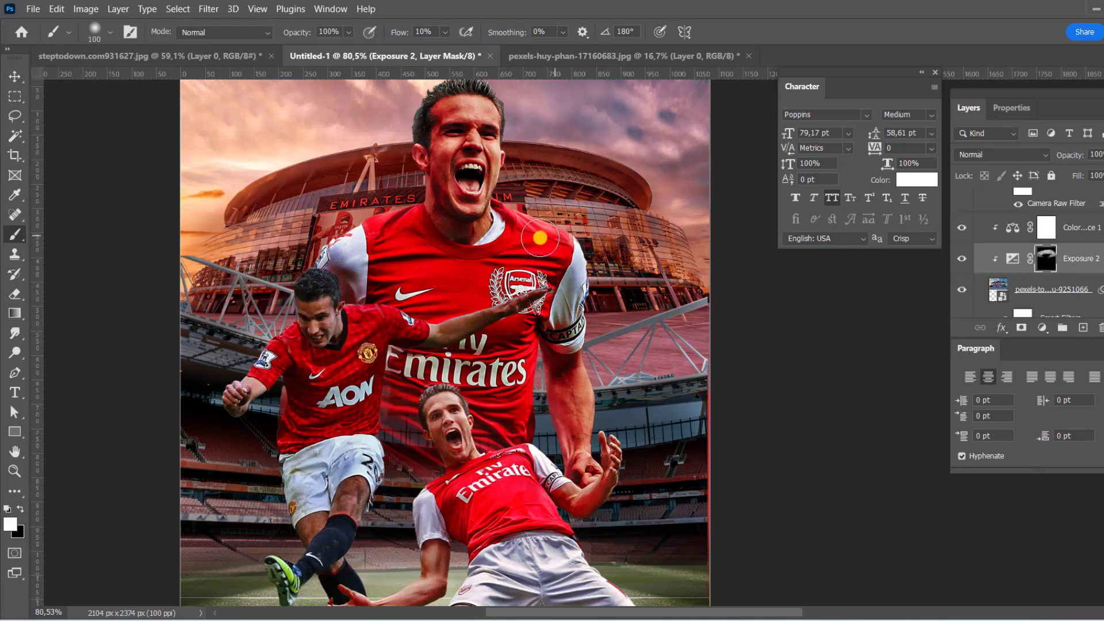
pyautogui.scroll(-1, 178, 397)
pyautogui.scroll(-1, 505, 276)
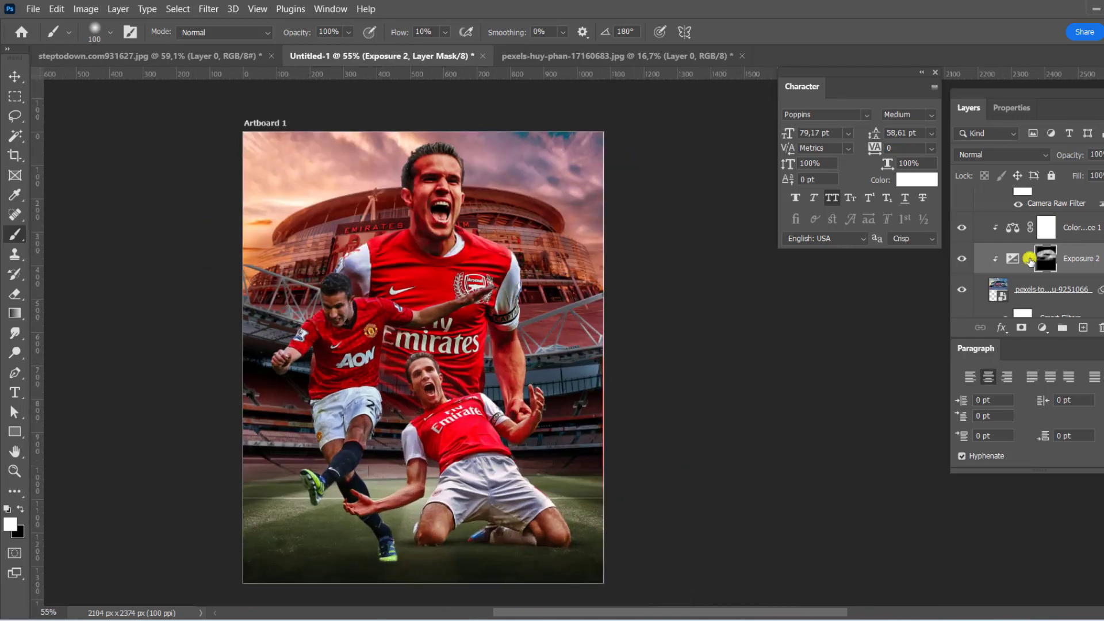
pyautogui.click(1042, 328)
pyautogui.click(968, 107)
pyautogui.hotkey('ctrl', 'i')
pyautogui.scroll(1, 292, 227)
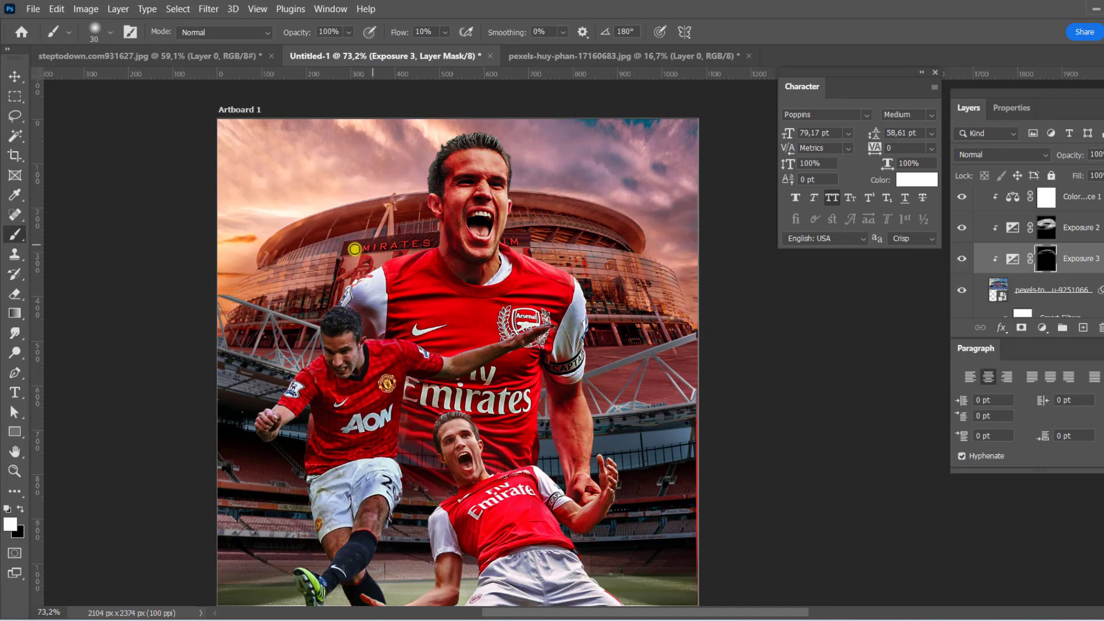
pyautogui.scroll(-2, 581, 238)
pyautogui.scroll(1, 460, 288)
# - Add Exposure 4 clipped to Layer 4 with its mask inverted to black
pyautogui.press('v')
pyautogui.click(999, 276)
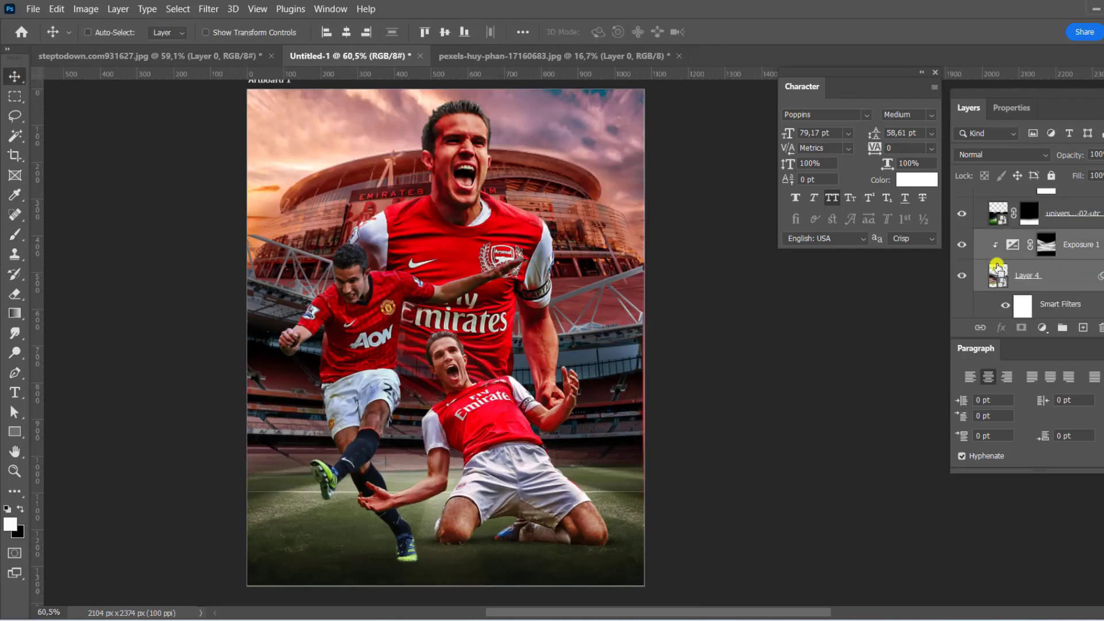
pyautogui.hotkey('ctrl', 't')
pyautogui.press('Return')
pyautogui.click(1043, 327)
pyautogui.click(968, 108)
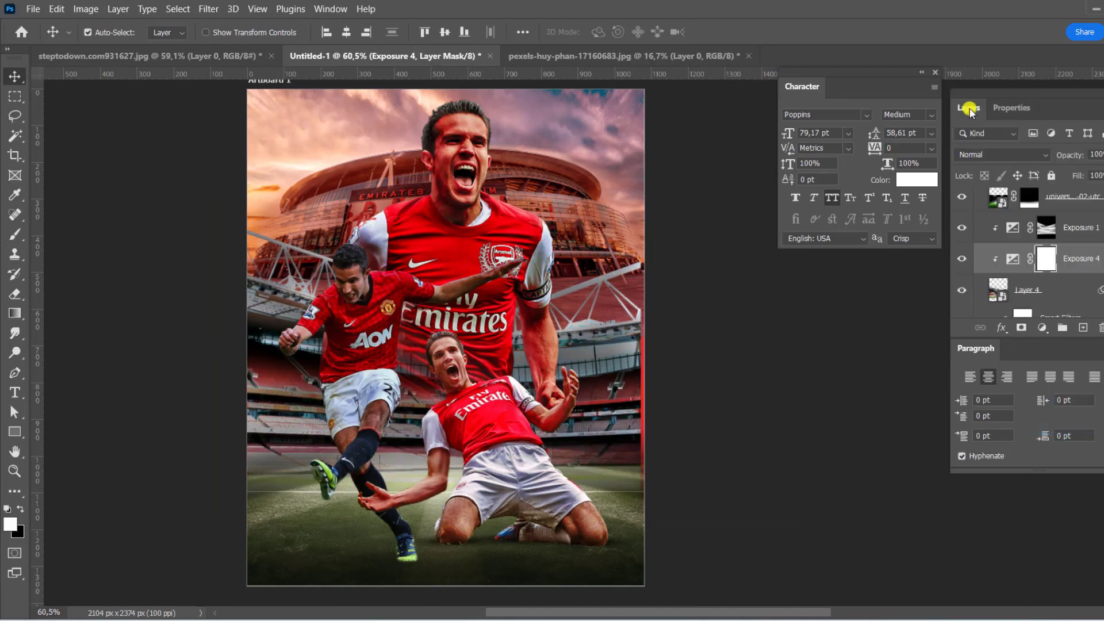
pyautogui.hotkey('ctrl', 'i')
pyautogui.press('b')
pyautogui.scroll(1, 236, 226)
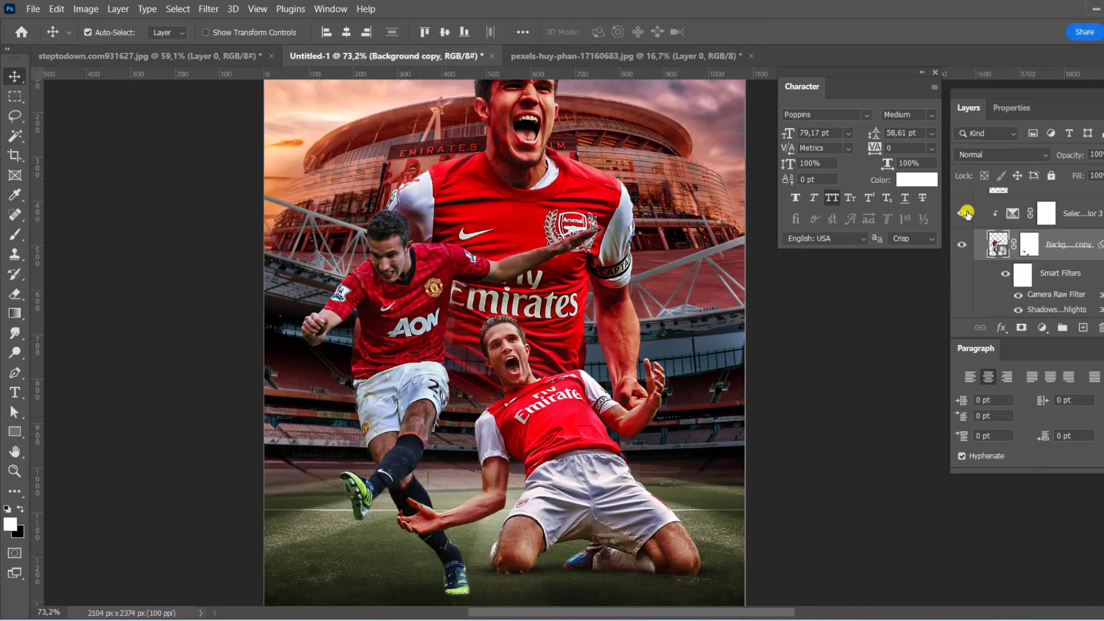
# - Set Layer 10 to Soft Light and make black the brush colour for shading
pyautogui.click(1000, 154)
pyautogui.click(976, 352)
pyautogui.press('b')
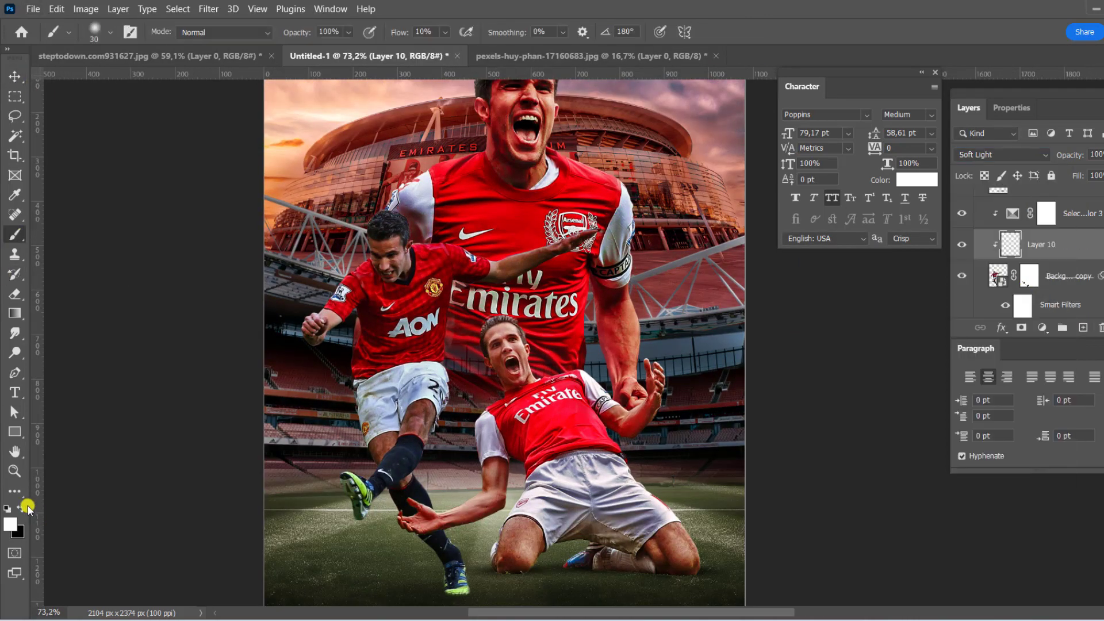
pyautogui.press('x')
pyautogui.scroll(2, 373, 228)
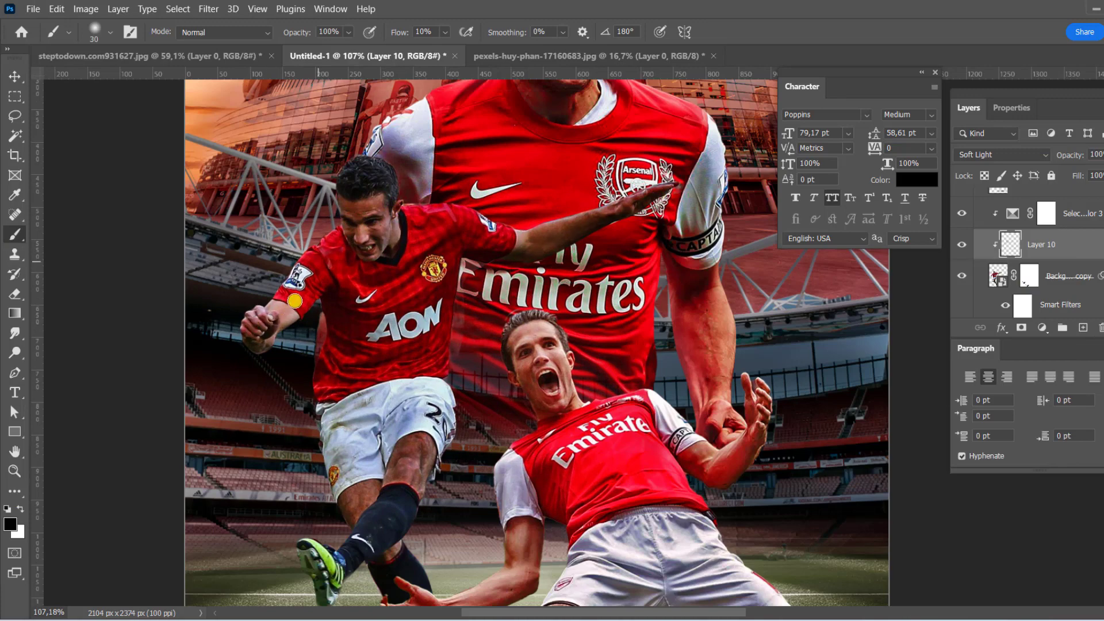
pyautogui.scroll(-2, 397, 415)
pyautogui.scroll(-1, 373, 449)
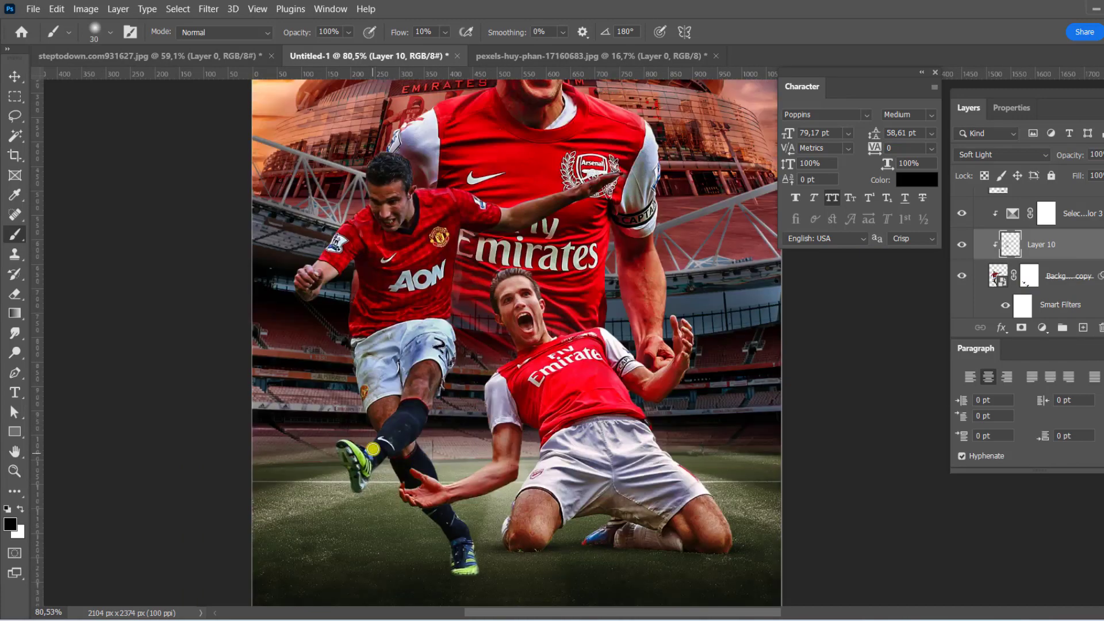
pyautogui.scroll(2, 478, 438)
# - Fill Layer 11 with 50% gray, set it to Overlay and pick the Dodge tool
pyautogui.click(57, 8)
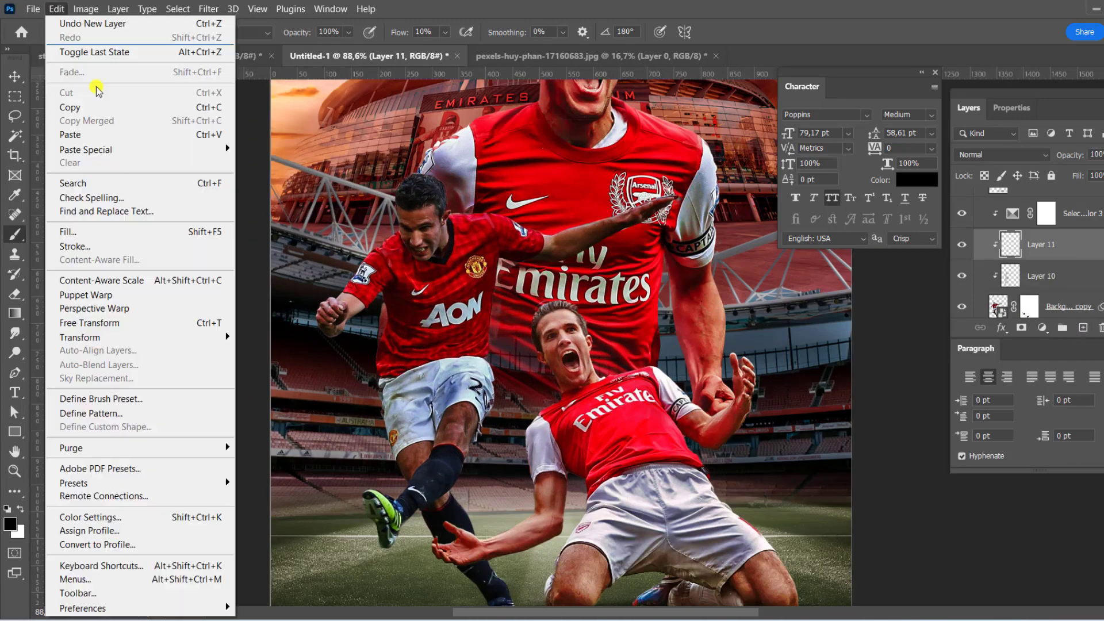
pyautogui.click(75, 227)
pyautogui.click(1001, 155)
pyautogui.click(976, 341)
pyautogui.press('o')
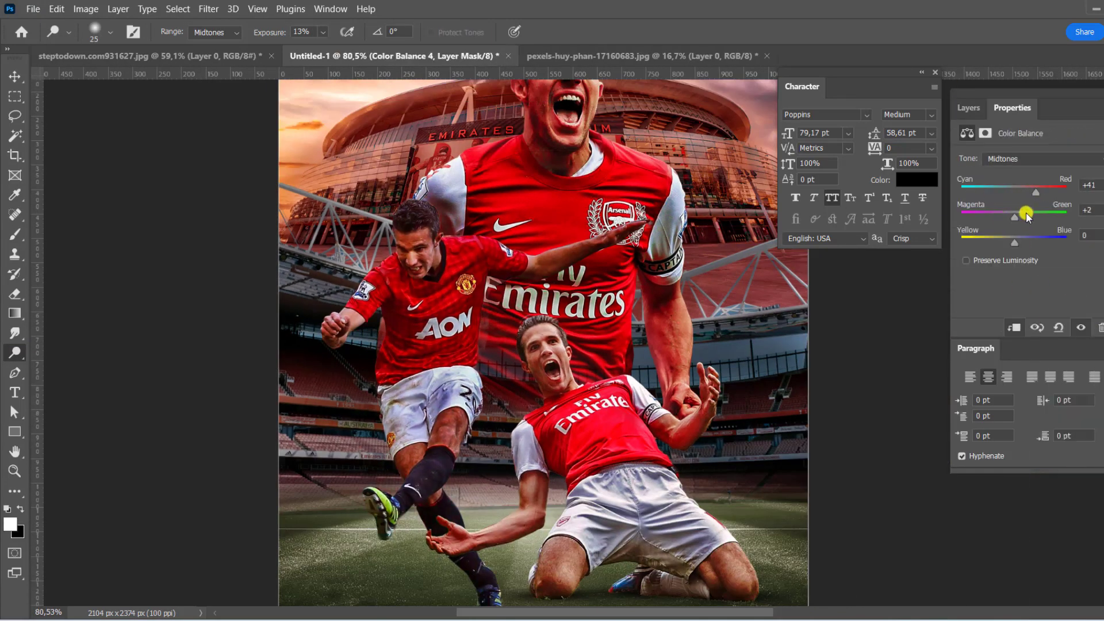
# - Push Color Balance 4 midtones toward green (+18) and toggle Color Balance 2 to compare
pyautogui.moveTo(1027, 214); pyautogui.dragTo(1030, 214)
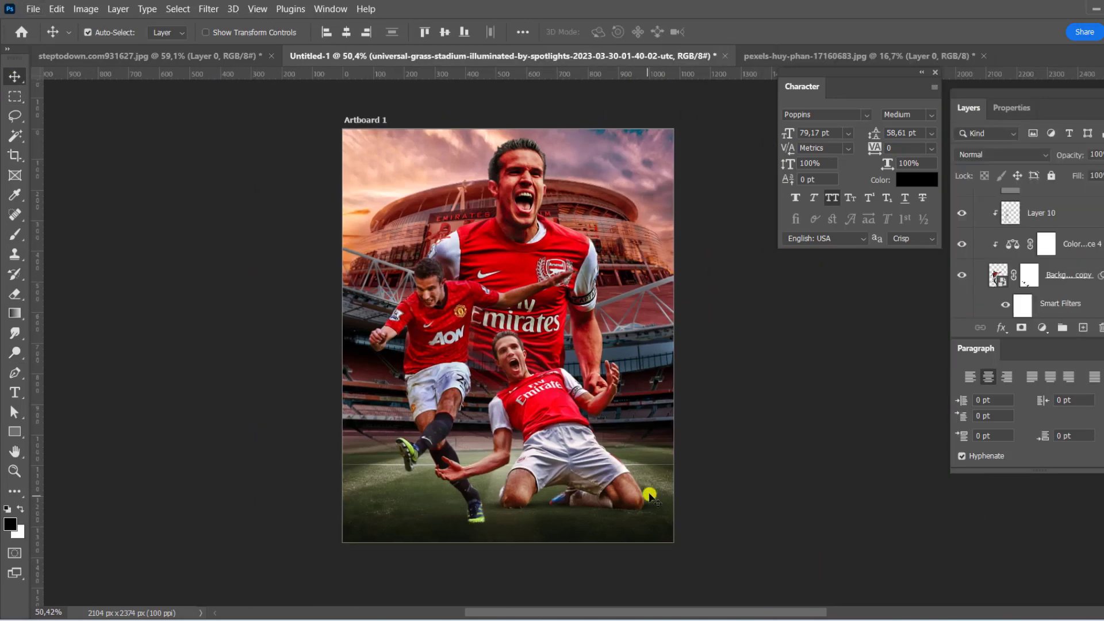
pyautogui.scroll(-3, 1024, 259)
pyautogui.click(961, 239)
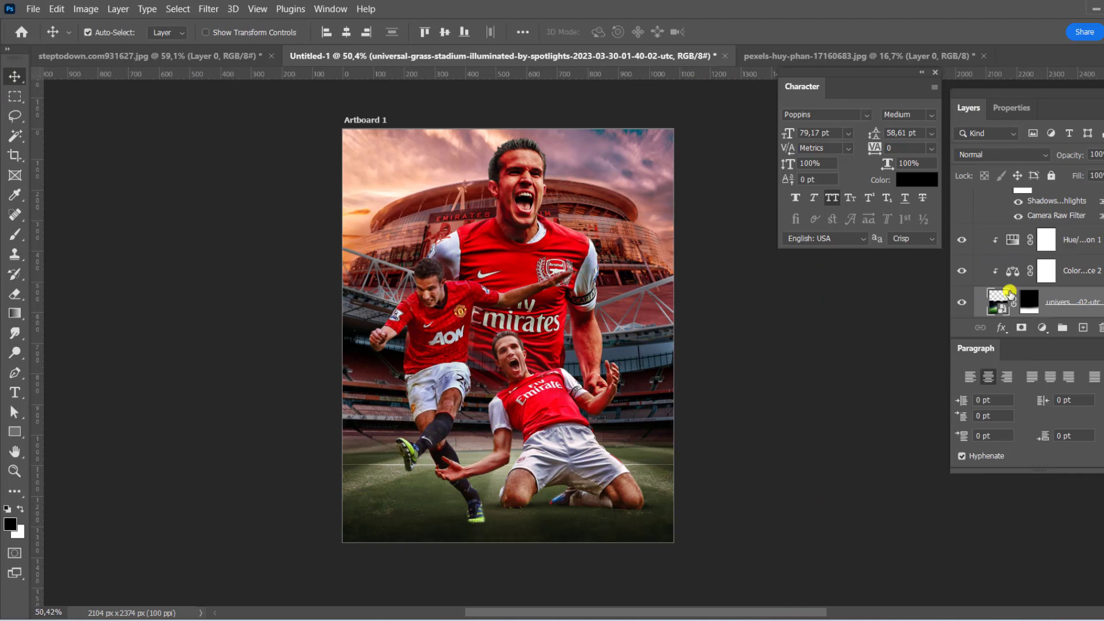
pyautogui.click(965, 270)
pyautogui.click(965, 271)
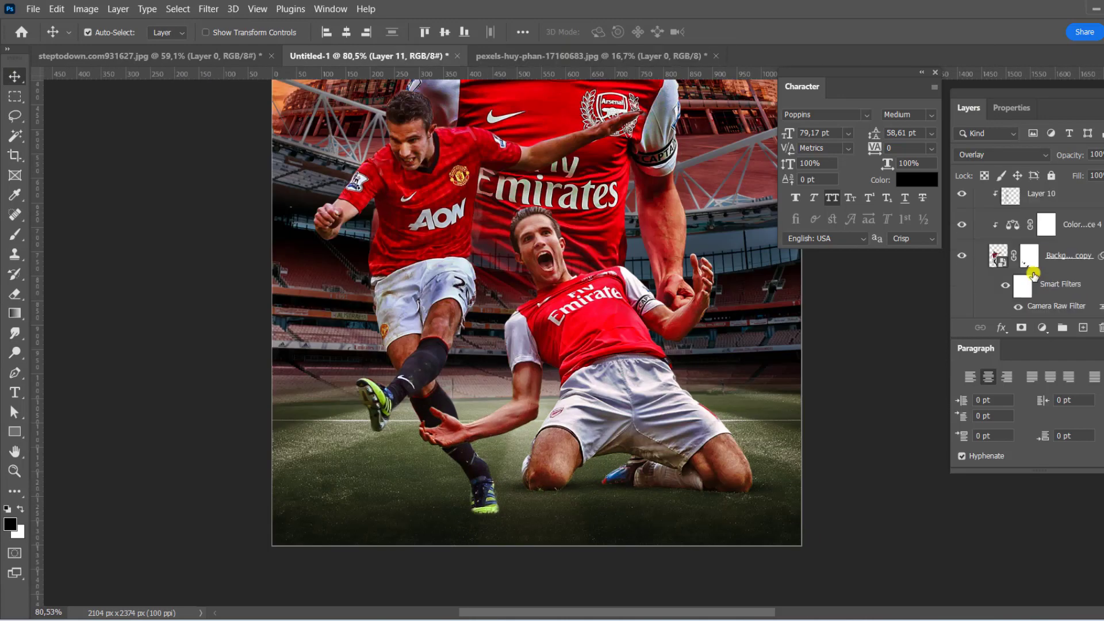
pyautogui.press('b')
pyautogui.rightClick(430, 377)
pyautogui.press('Escape')
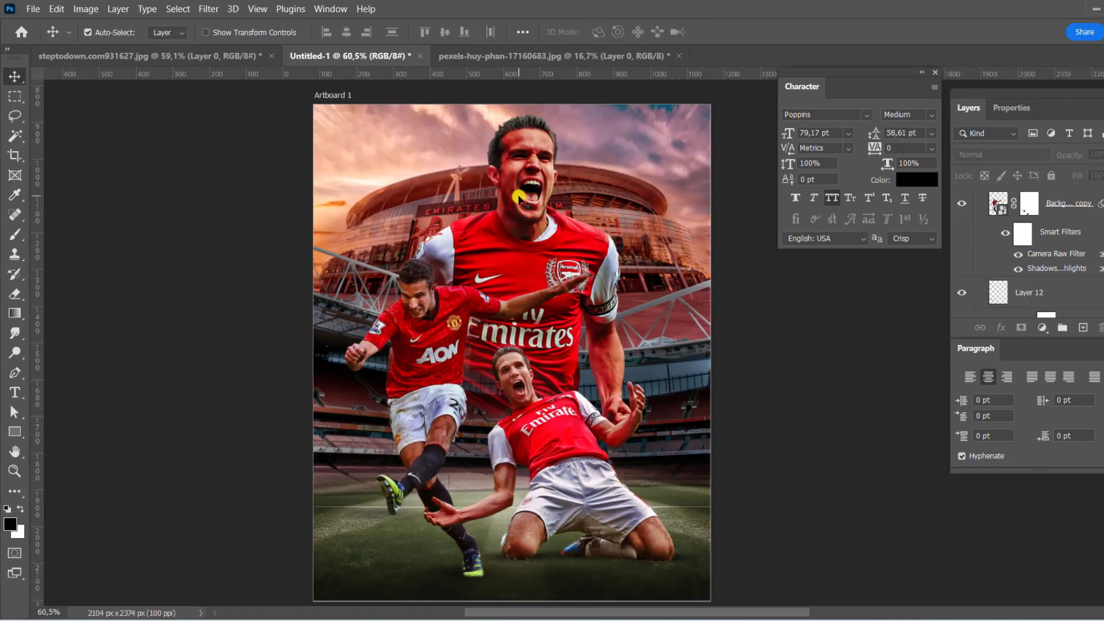
# - Add a Color Lookup layer and step through LUT looks starting from 3Strip
pyautogui.click(1042, 328)
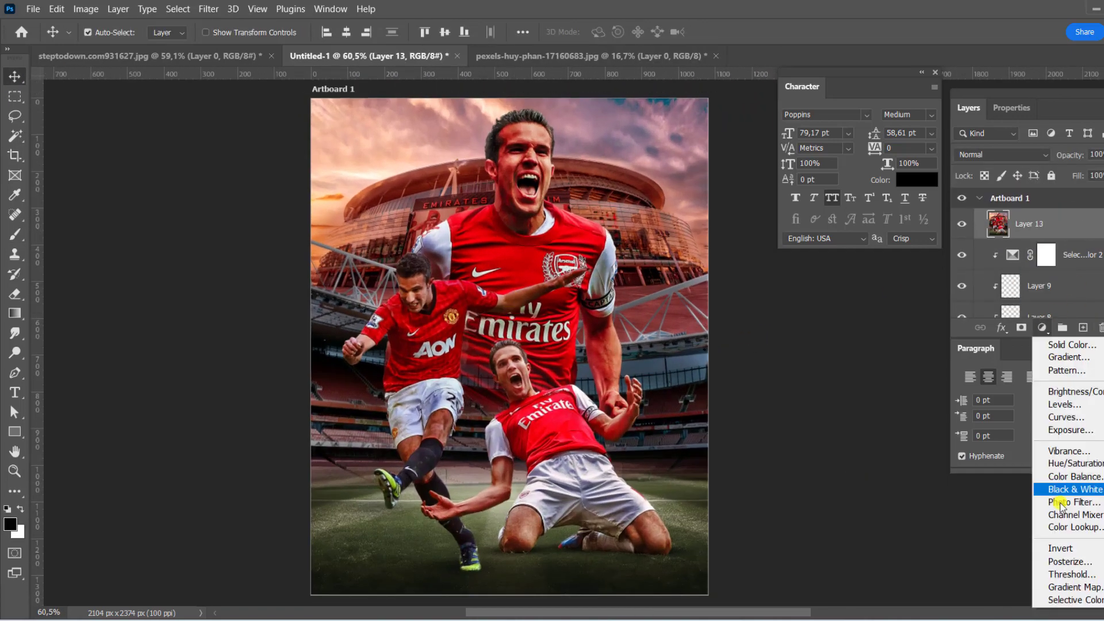
pyautogui.click(1012, 544)
pyautogui.click(1058, 159)
pyautogui.click(1029, 230)
pyautogui.press('Down')
pyautogui.press('Down')
pyautogui.press('Down')
pyautogui.press('Down')
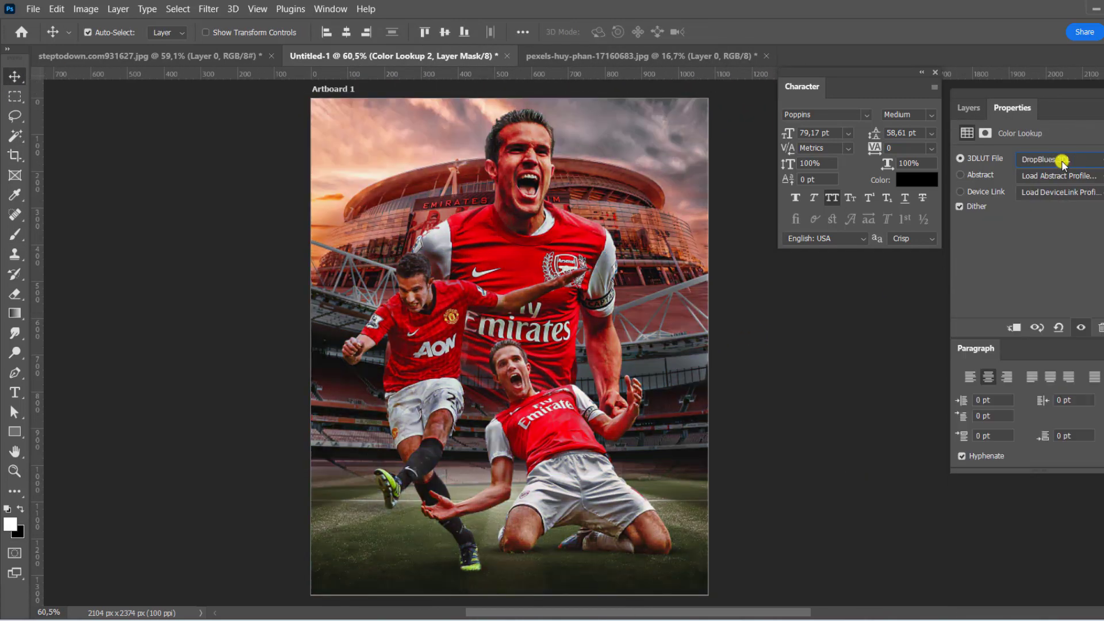
pyautogui.press('Down')
pyautogui.press('Down')
pyautogui.press('Down')
pyautogui.press('Down')
pyautogui.press('Down')
pyautogui.press('Down')
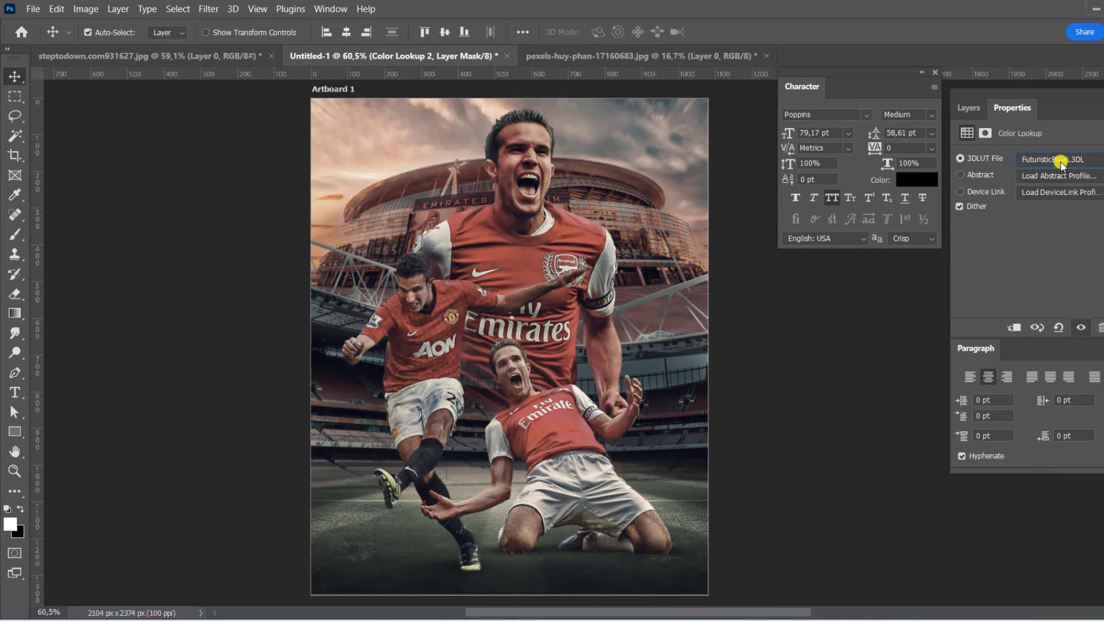
pyautogui.press('Down')
pyautogui.press('Down')
pyautogui.press('Down')
pyautogui.press('Down')
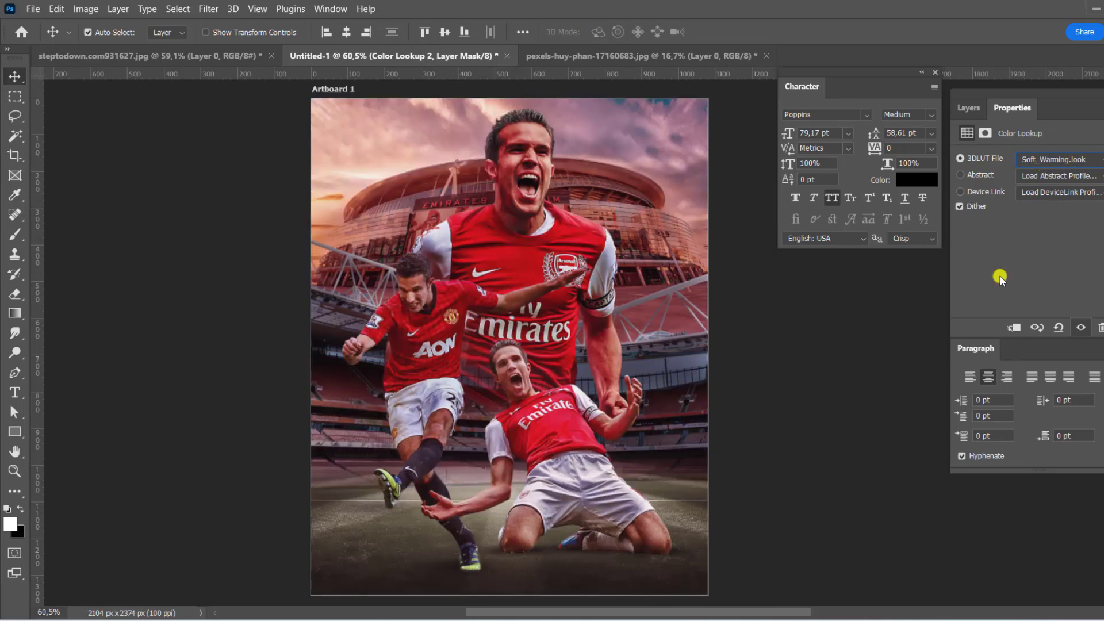
# - Add a reversed Gradient Map with a gold #f4b41a left stop
pyautogui.click(969, 107)
pyautogui.click(1038, 327)
pyautogui.click(995, 555)
pyautogui.click(960, 194)
pyautogui.click(1029, 163)
pyautogui.doubleClick(826, 509)
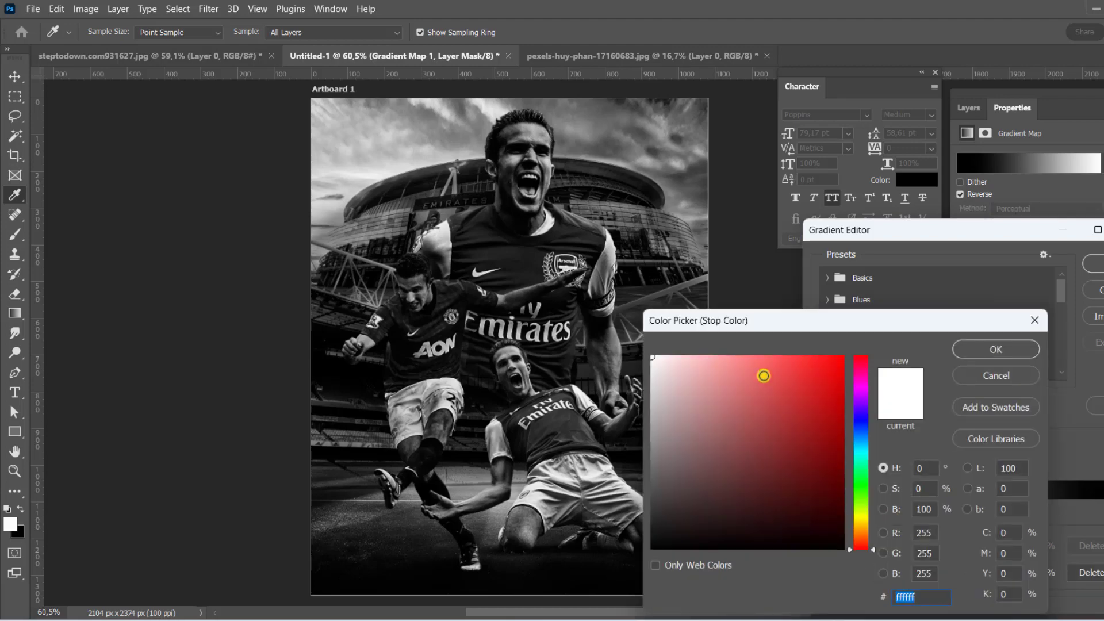
pyautogui.write('f4b41a')
pyautogui.click(995, 349)
# - Give the gradient a red right stop and a red middle stop at location 51
pyautogui.doubleClick(1095, 509)
pyautogui.click(843, 394)
pyautogui.click(996, 349)
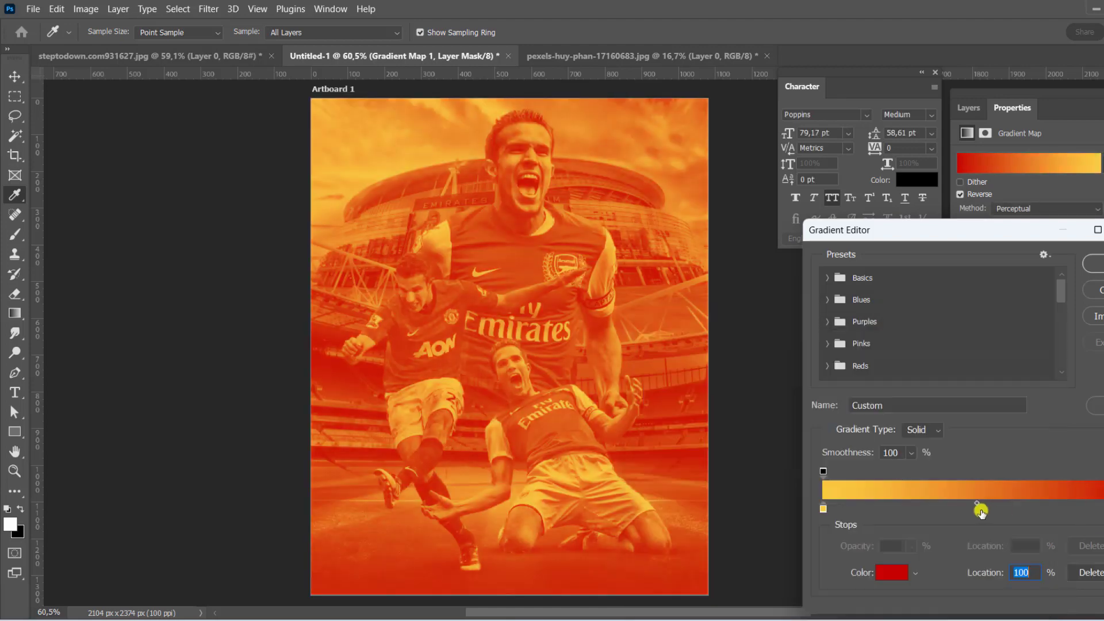
pyautogui.doubleClick(980, 509)
pyautogui.moveTo(806, 387); pyautogui.dragTo(764, 412)
pyautogui.click(996, 349)
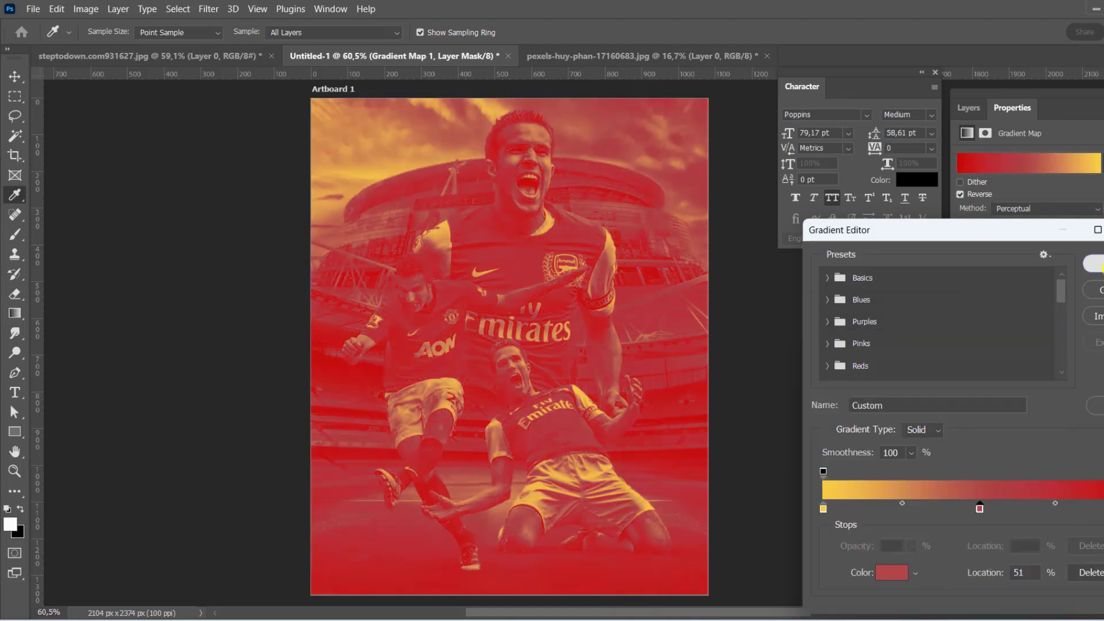
pyautogui.click(1096, 264)
pyautogui.press('v')
# - Try Lighter Color and Linear Light, then settle Gradient Map 1 on Soft Light at 58% opacity
pyautogui.click(969, 107)
pyautogui.click(1000, 154)
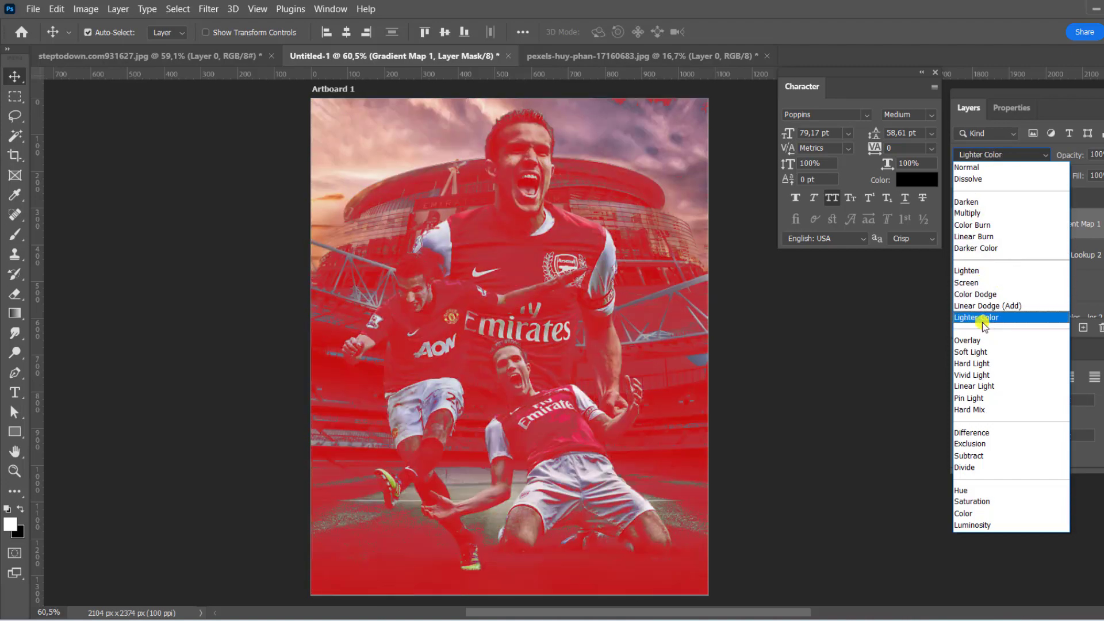
pyautogui.click(978, 386)
pyautogui.moveTo(1102, 172); pyautogui.dragTo(1080, 174)
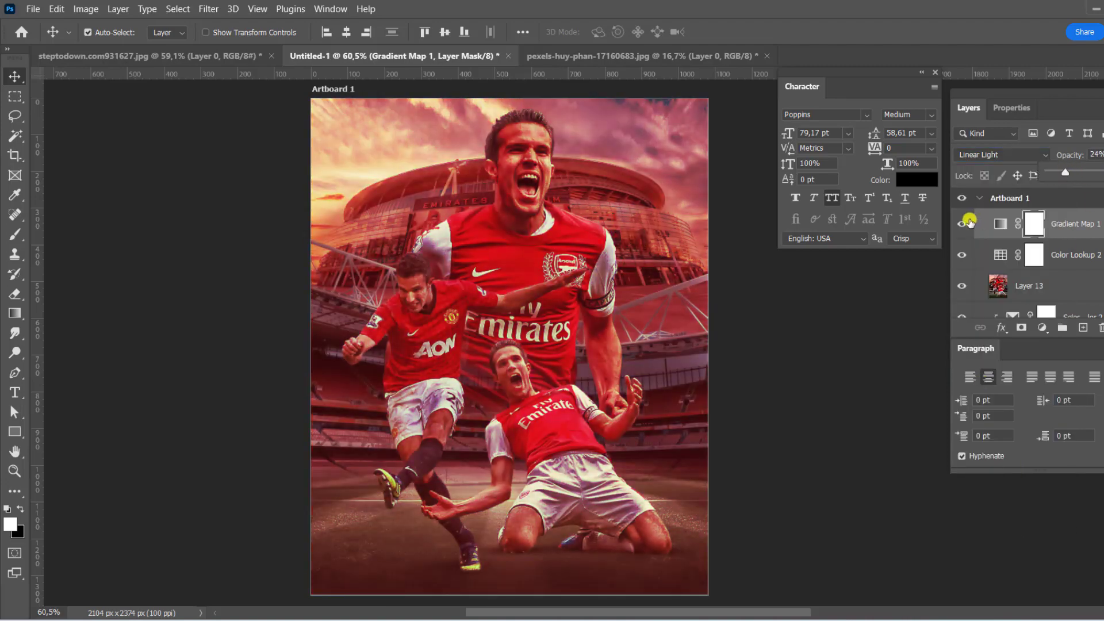
pyautogui.click(1001, 154)
pyautogui.click(977, 340)
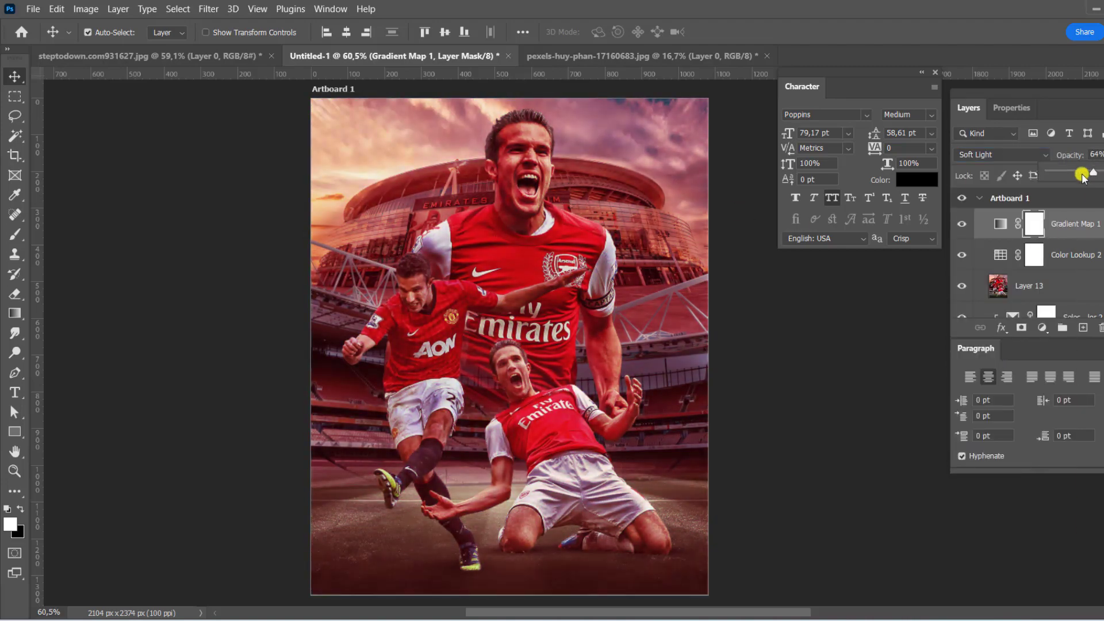
pyautogui.moveTo(1083, 174); pyautogui.dragTo(1079, 175)
pyautogui.scroll(2, 615, 184)
pyautogui.scroll(-1, 617, 184)
# - Add an orange Solid Color fill layer set to Color Dodge blend mode
pyautogui.click(1046, 326)
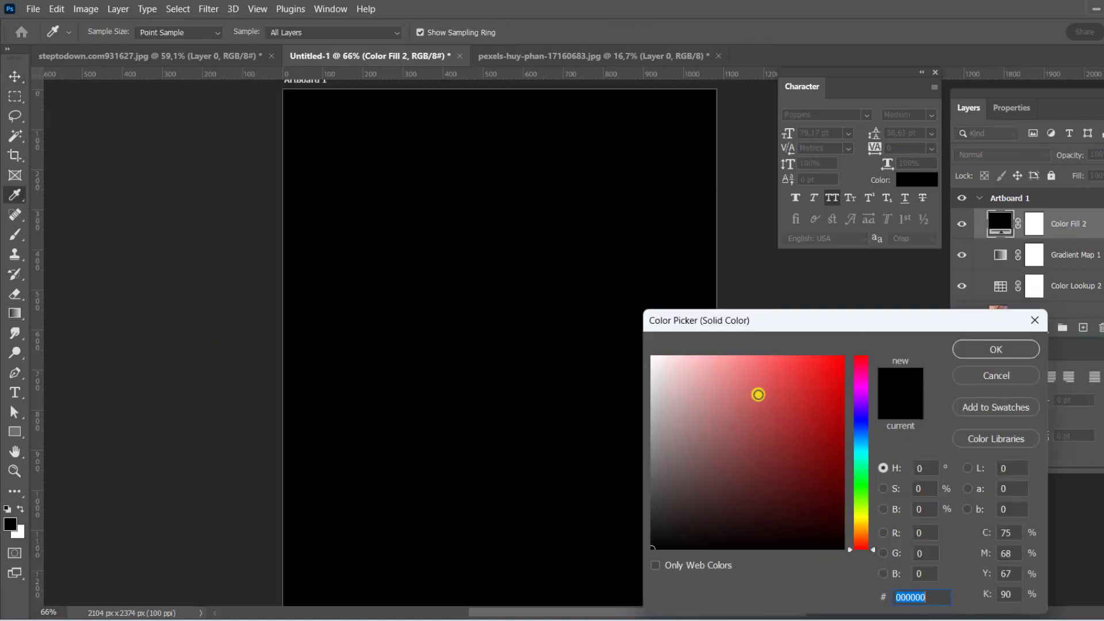
pyautogui.click(836, 498)
pyautogui.click(995, 373)
pyautogui.click(1038, 328)
pyautogui.click(998, 198)
pyautogui.click(994, 348)
pyautogui.click(981, 289)
# - Limit the orange fill to brighter underlying tones with Blend If, and invert its mask to black
pyautogui.doubleClick(1070, 224)
pyautogui.moveTo(779, 546); pyautogui.dragTo(860, 546)
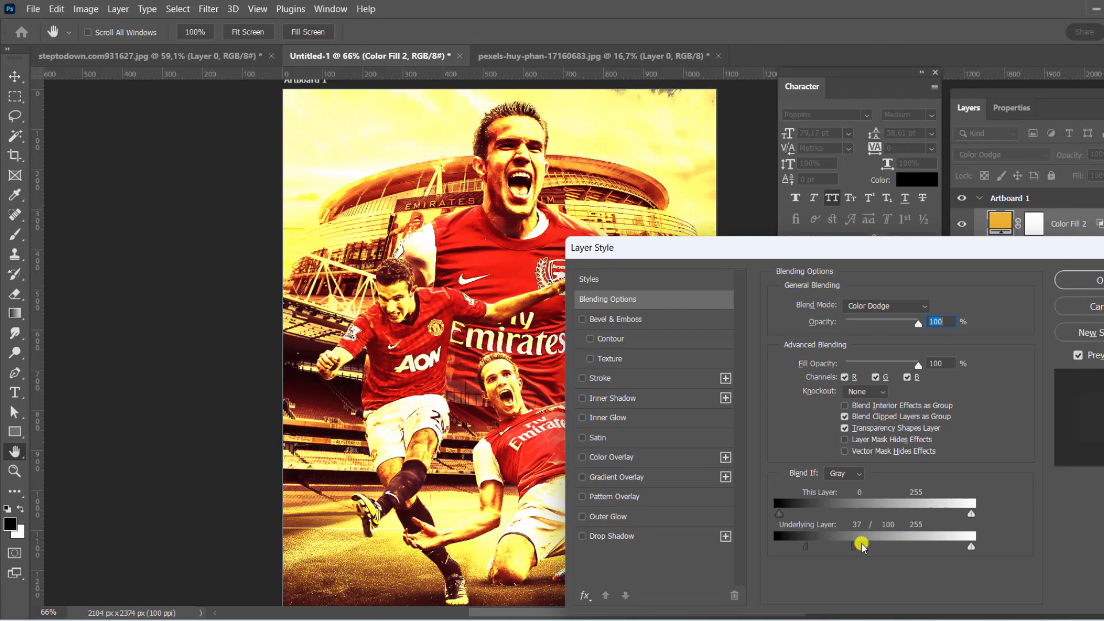
pyautogui.press('Return')
pyautogui.hotkey('ctrl', 'i')
# - Paint the orange glow onto the players with a low-flow white brush
pyautogui.press('b')
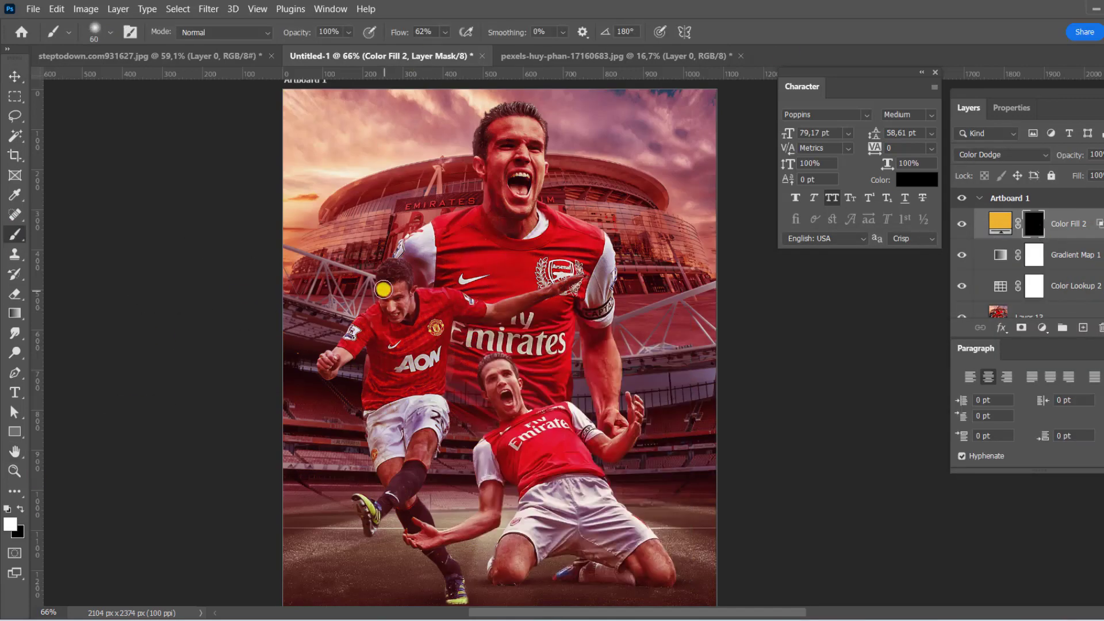
pyautogui.scroll(2, 439, 103)
pyautogui.click(445, 32)
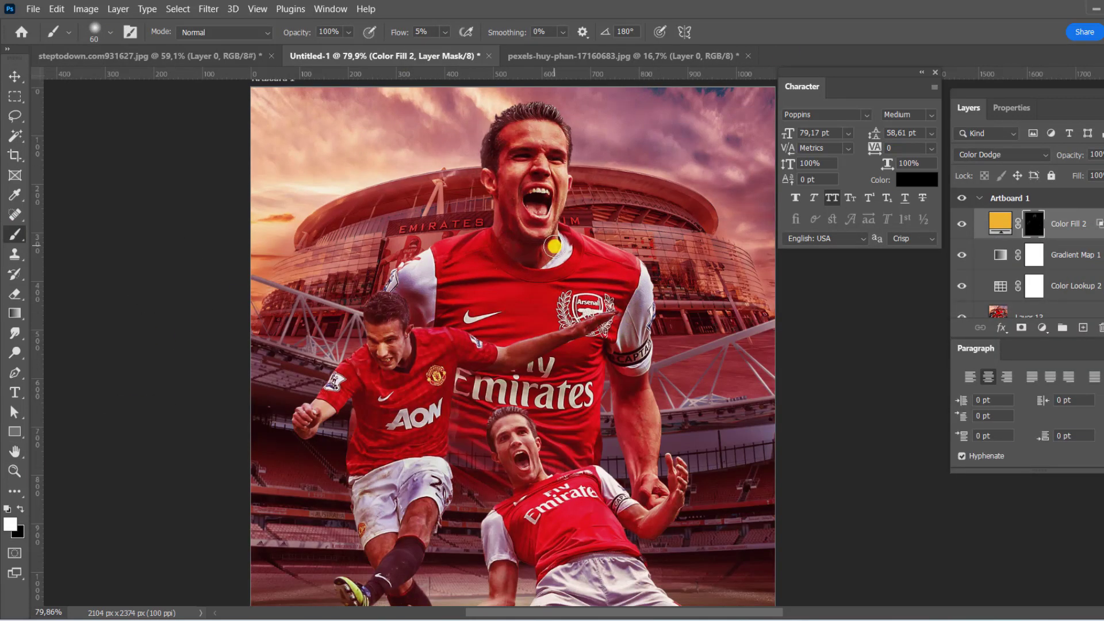
pyautogui.scroll(-2, 623, 177)
pyautogui.scroll(1, 708, 246)
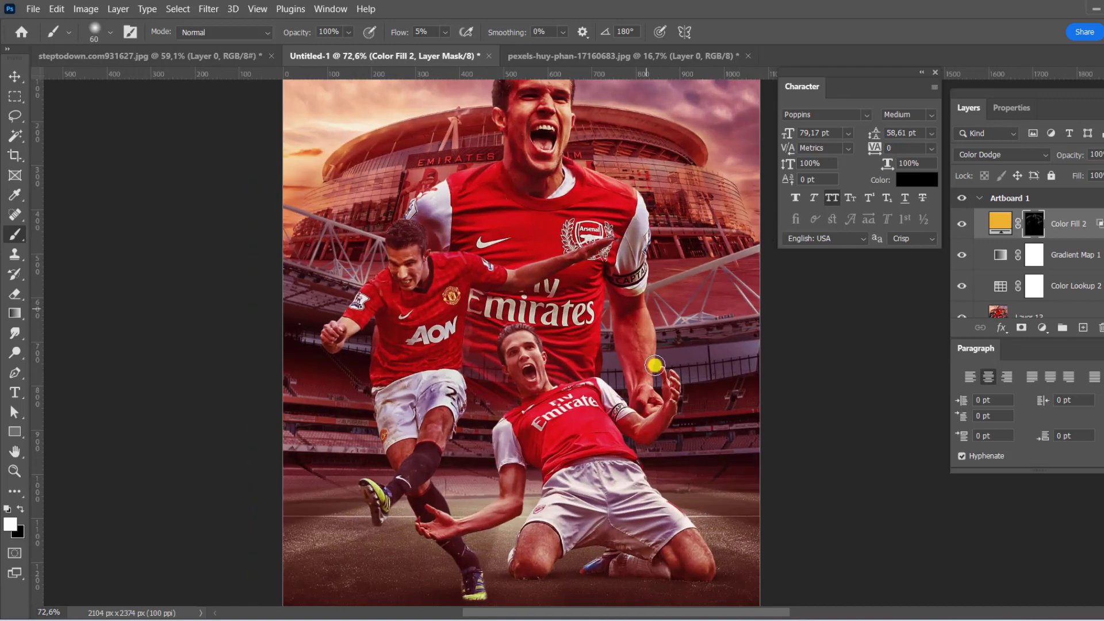
pyautogui.scroll(1, 690, 475)
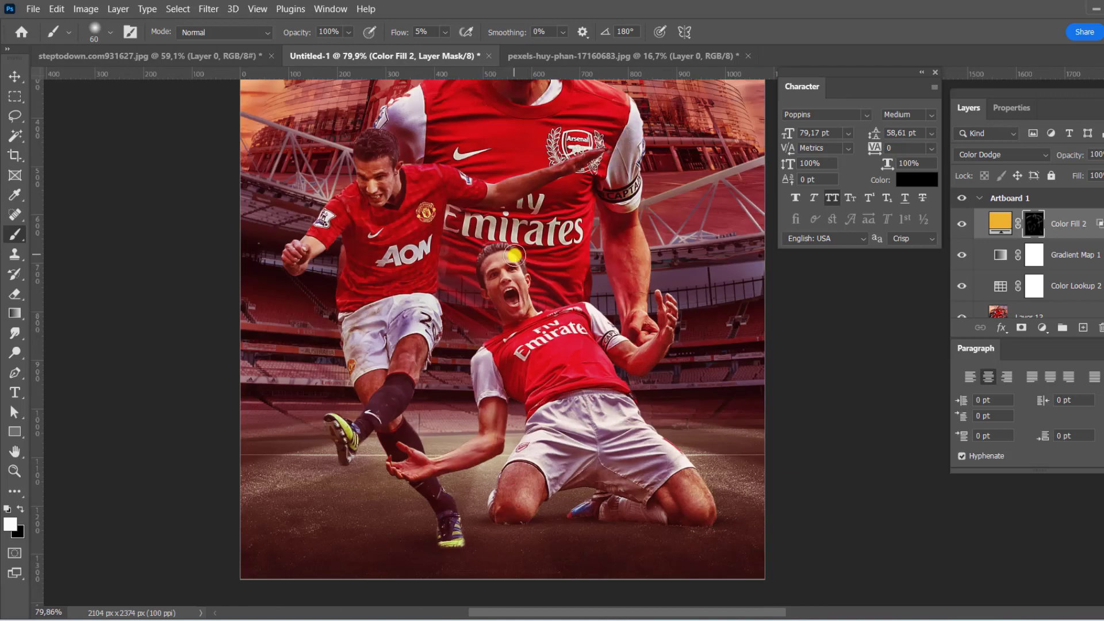
pyautogui.scroll(6, 514, 255)
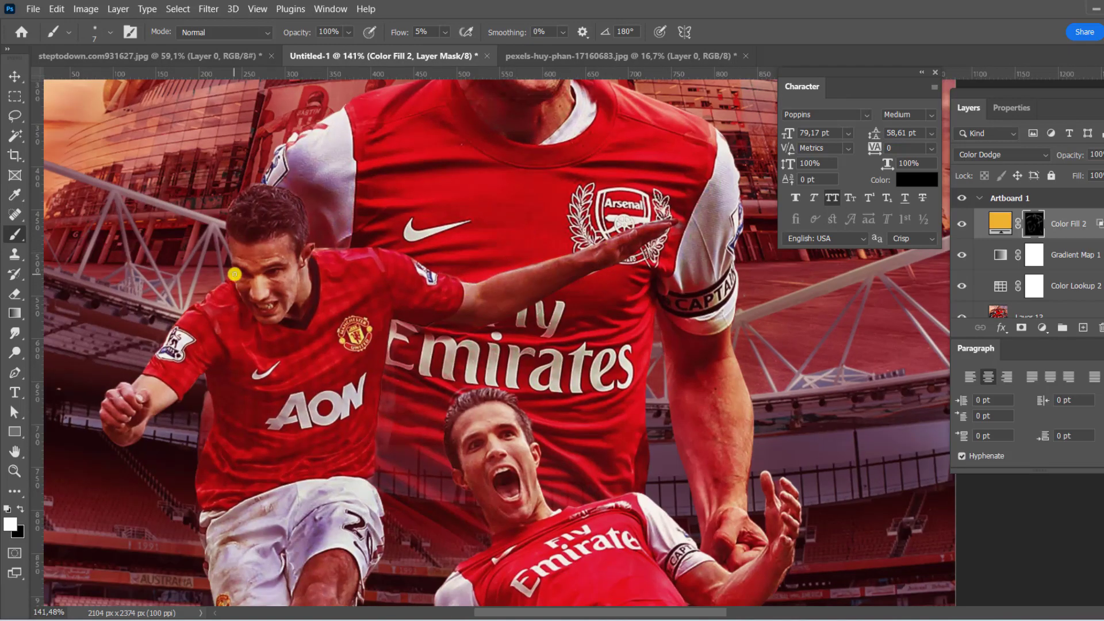
pyautogui.scroll(-4, 471, 345)
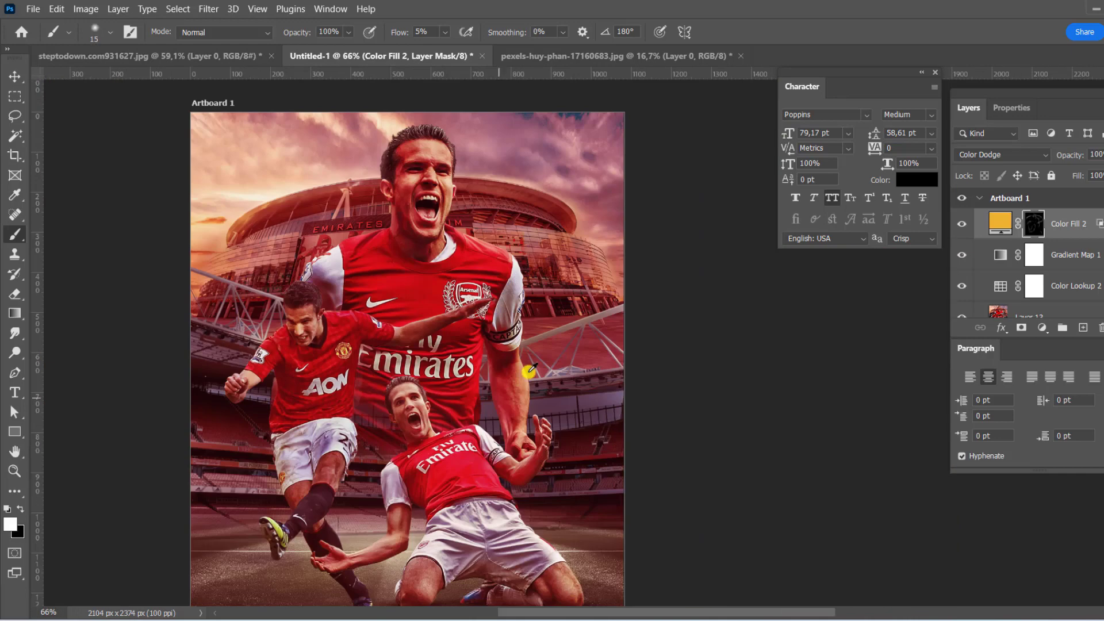
pyautogui.scroll(-1, 518, 316)
pyautogui.scroll(1, 557, 291)
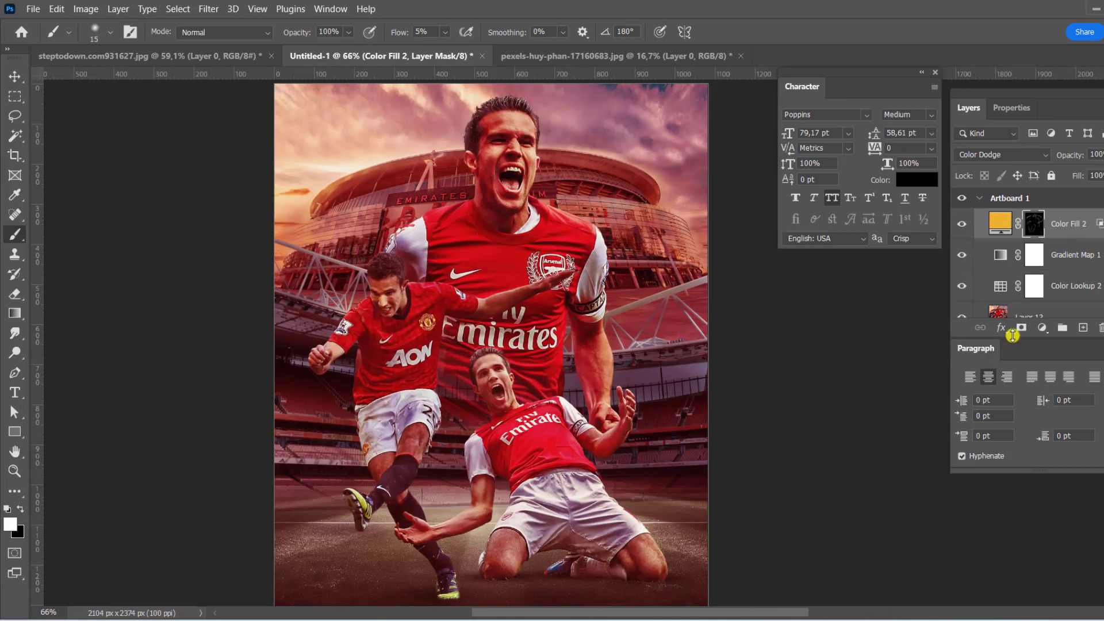
pyautogui.click(1042, 327)
# - Add a dark red Overlay fill layer, limited with Blend If, and invert its mask to black
pyautogui.click(986, 343)
pyautogui.click(834, 506)
pyautogui.click(996, 347)
pyautogui.click(1001, 155)
pyautogui.click(978, 340)
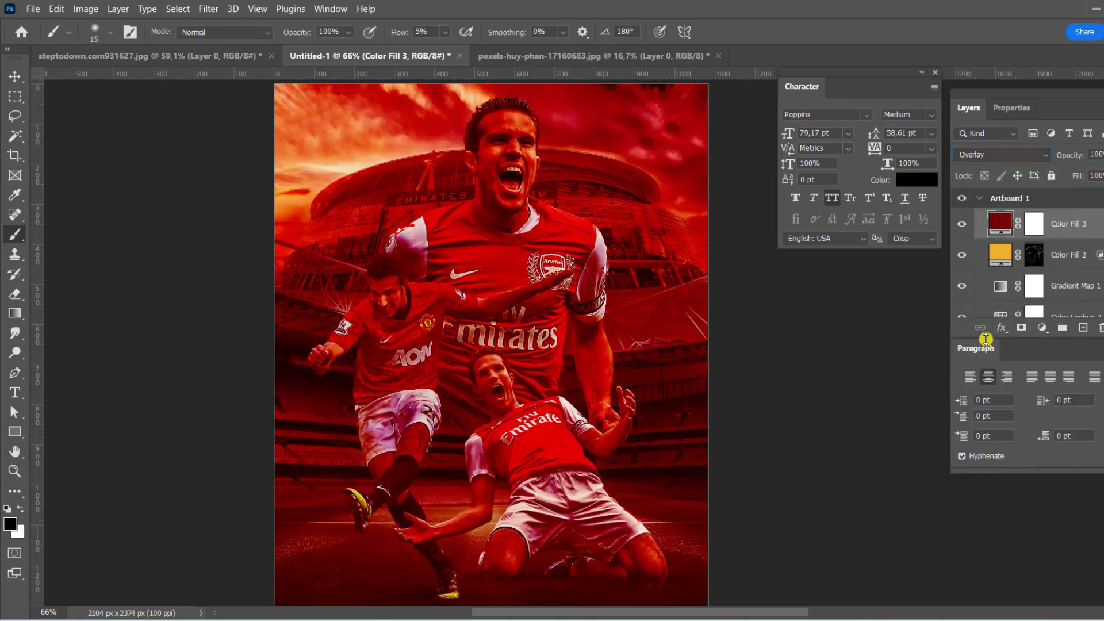
pyautogui.moveTo(803, 547); pyautogui.dragTo(882, 542)
pyautogui.press('Return')
pyautogui.hotkey('ctrl', 'i')
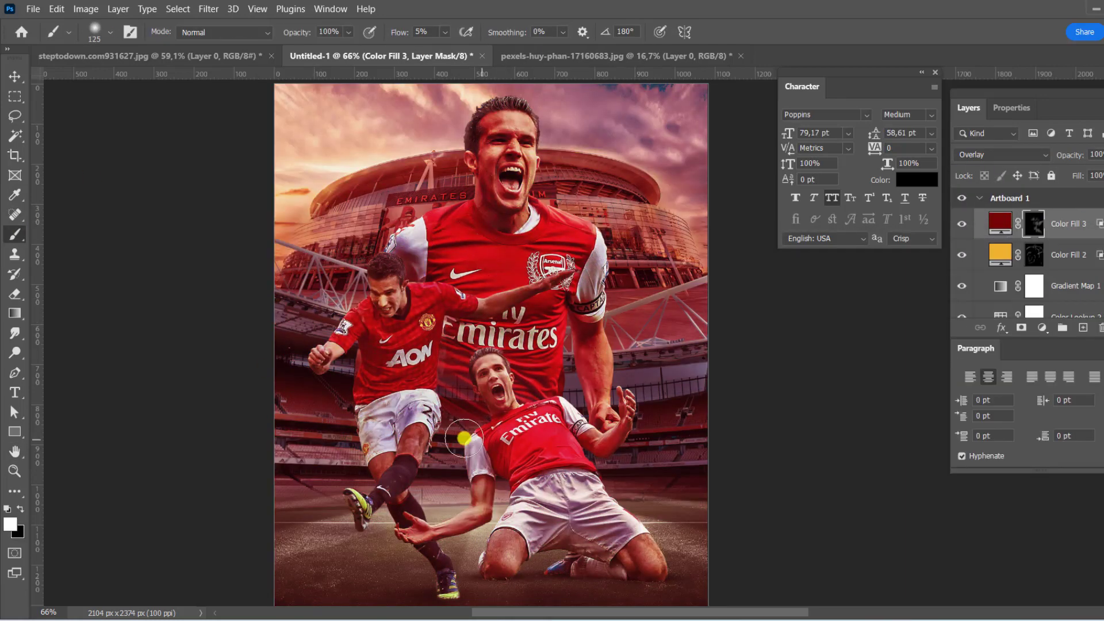
# - Brush the red tint into the masked areas of the poster
pyautogui.scroll(-1, 420, 345)
pyautogui.scroll(2, 582, 148)
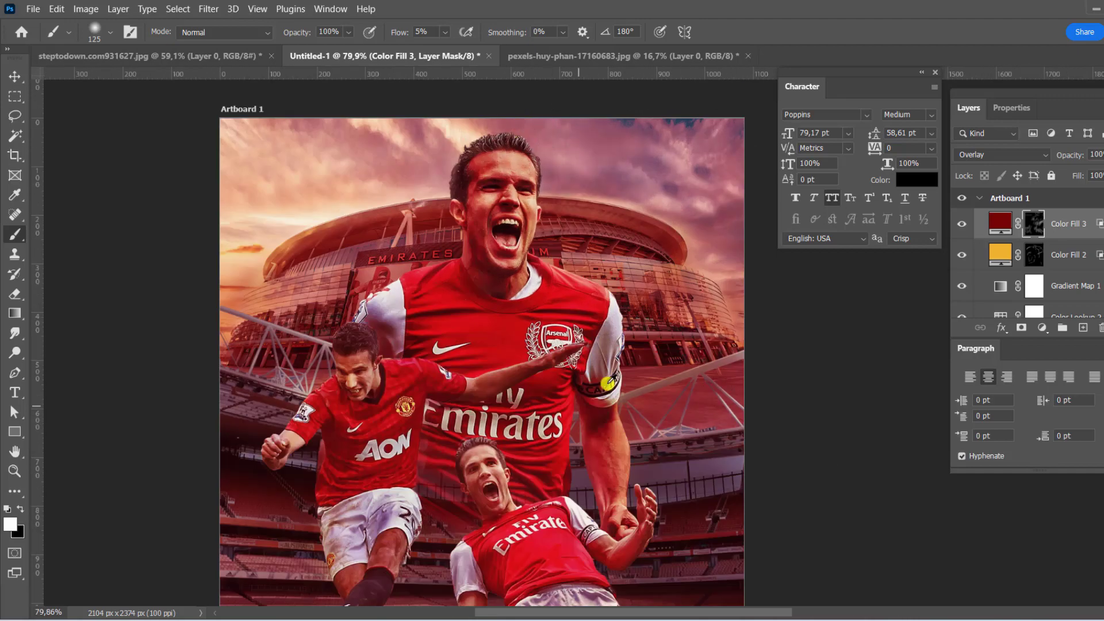
pyautogui.scroll(-2, 607, 383)
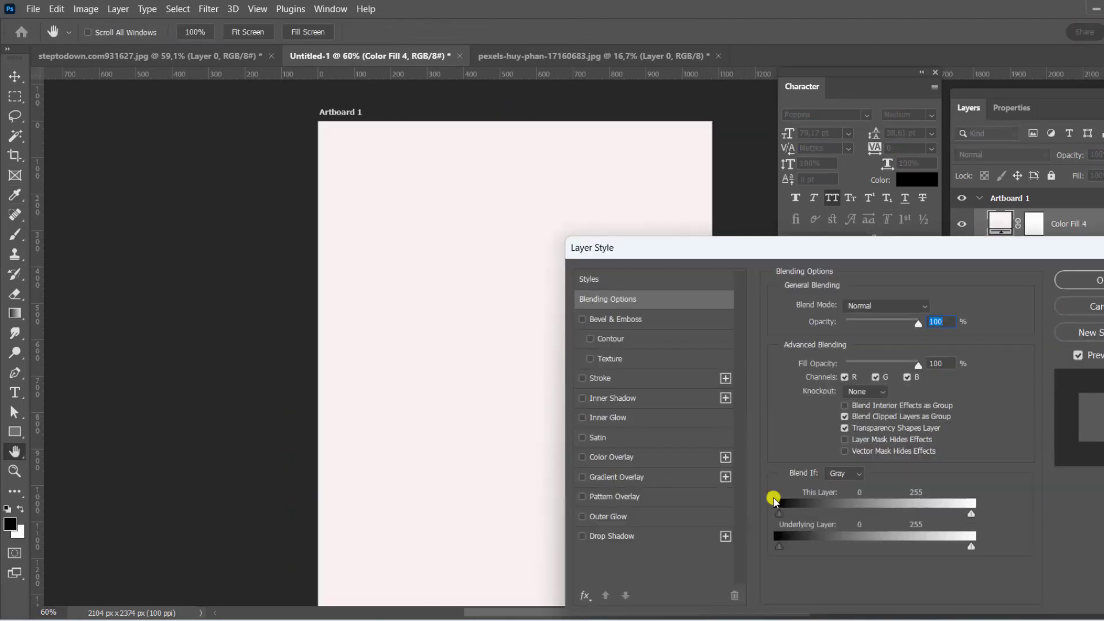
pyautogui.scroll(1, 506, 177)
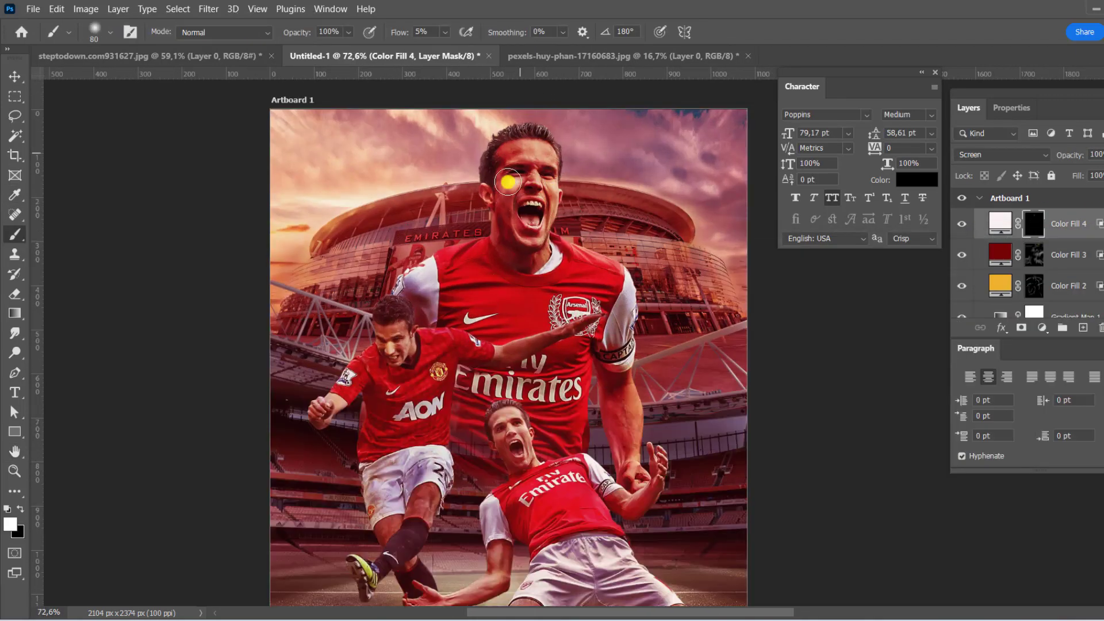
pyautogui.scroll(2, 532, 193)
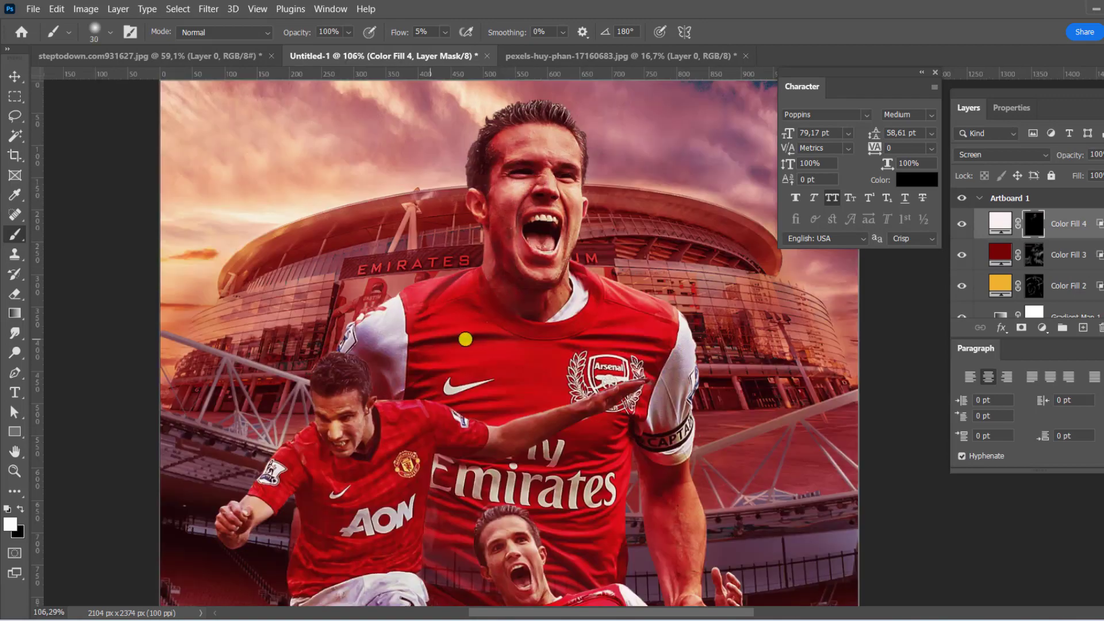
pyautogui.scroll(-1, 666, 415)
pyautogui.scroll(-1, 484, 377)
pyautogui.scroll(1, 614, 423)
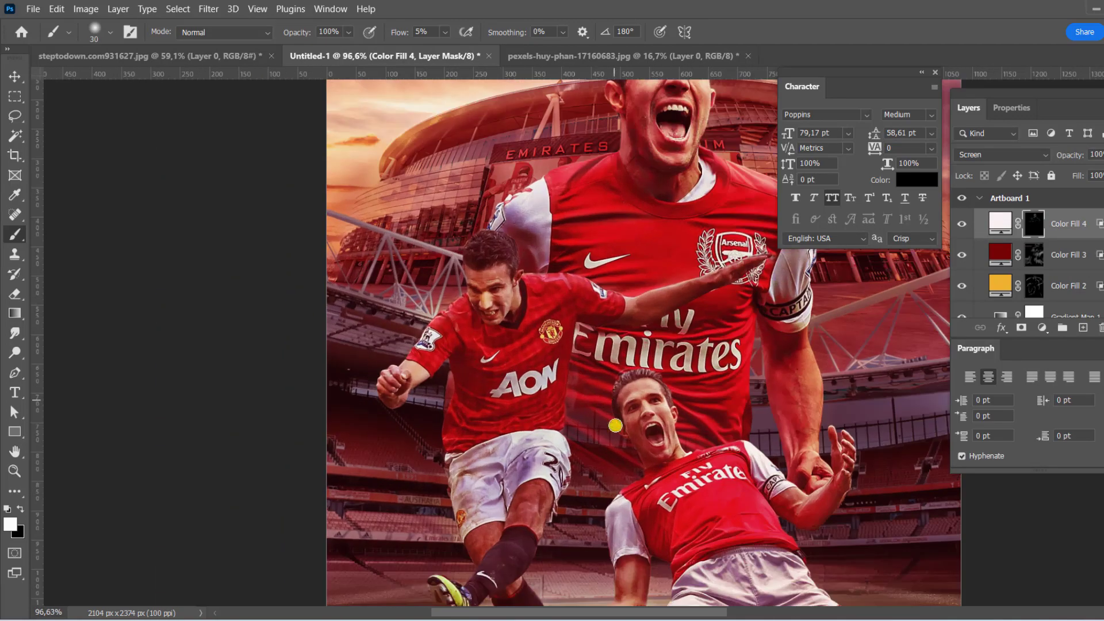
pyautogui.scroll(-2, 656, 404)
pyautogui.scroll(-1, 419, 185)
pyautogui.scroll(1, 360, 291)
# - Paint with a much larger brush, then stamp all visible layers into a new Layer 14
pyautogui.press(']')
pyautogui.press(']')
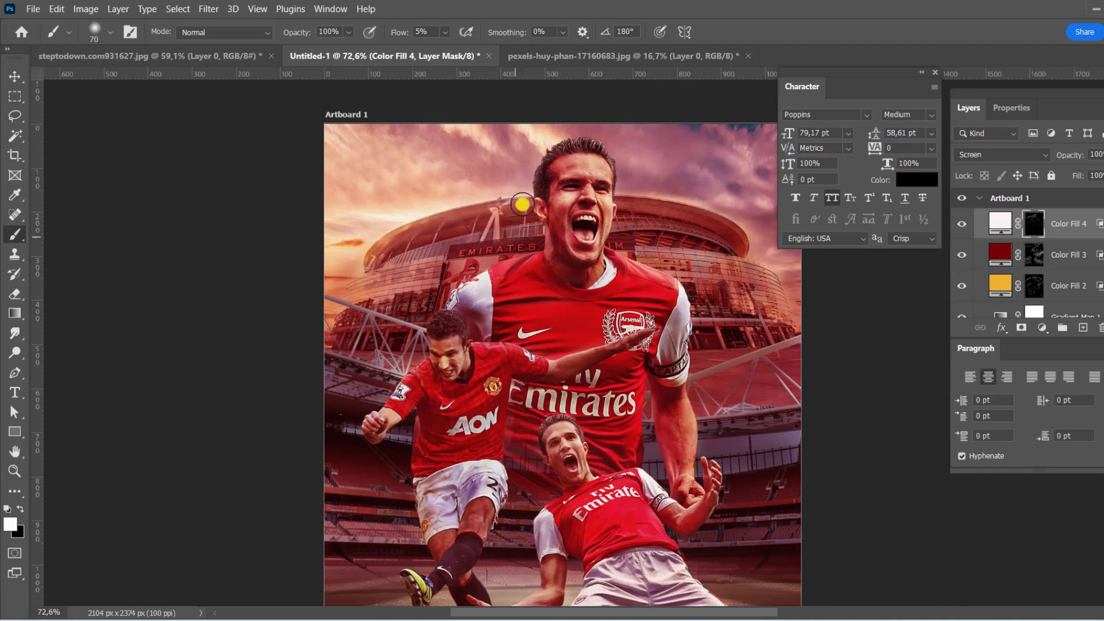
pyautogui.scroll(-1, 671, 296)
pyautogui.press(']')
pyautogui.press(']')
pyautogui.press(']')
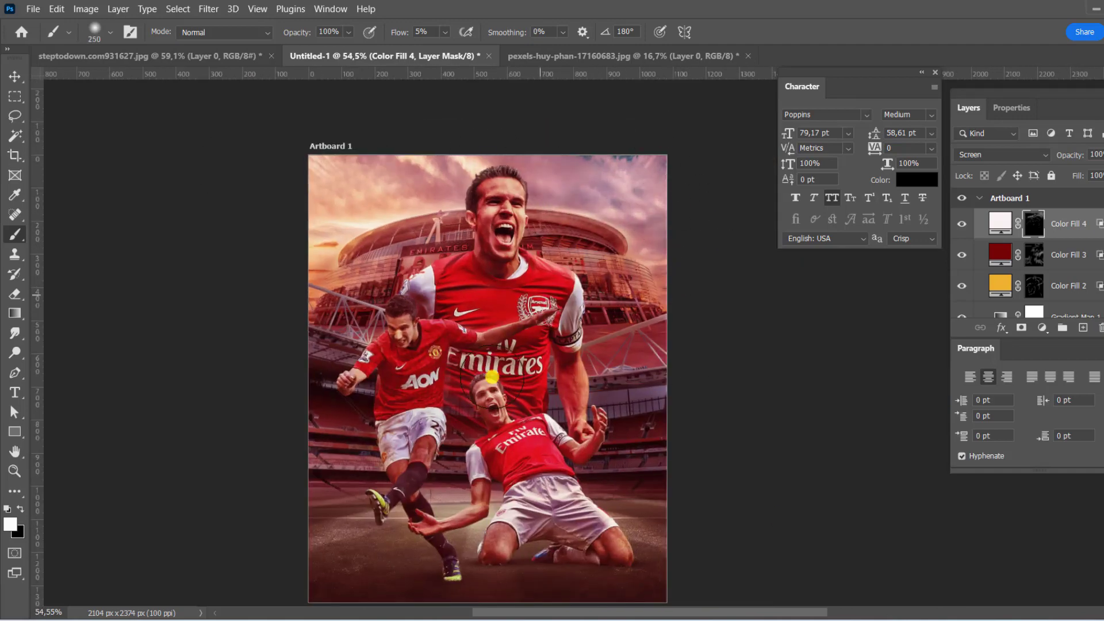
pyautogui.scroll(1, 278, 529)
pyautogui.hotkey('ctrl', 'alt', 'shift', 'e')
# - Open Camera Raw on Layer 14, lowering exposure slightly and raising whites to +20
pyautogui.press('x')
pyautogui.press('v')
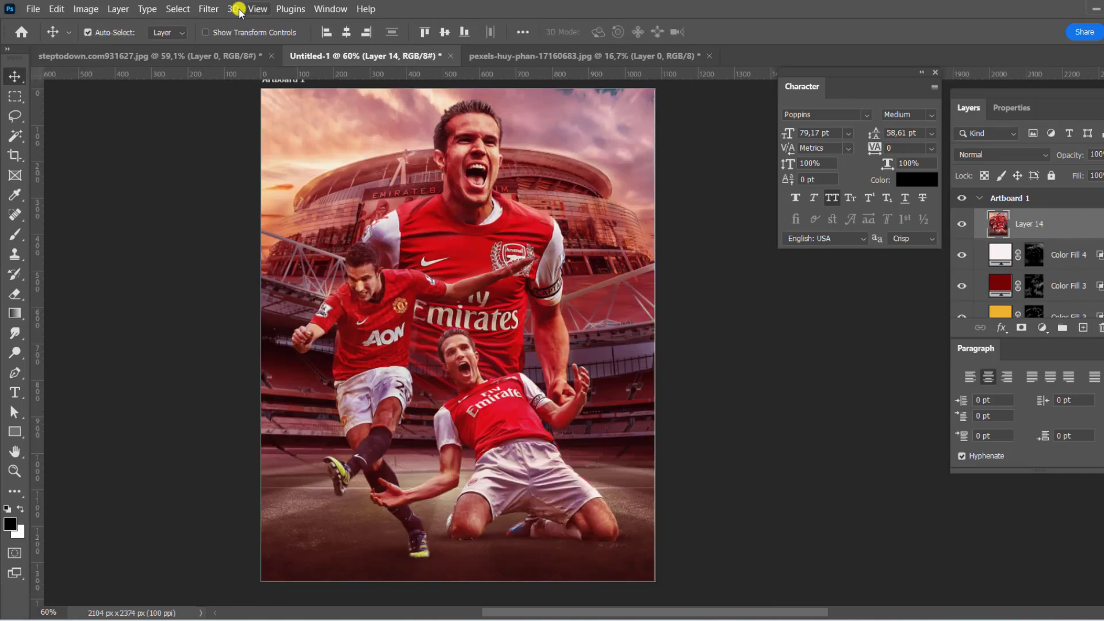
pyautogui.click(208, 9)
pyautogui.click(257, 113)
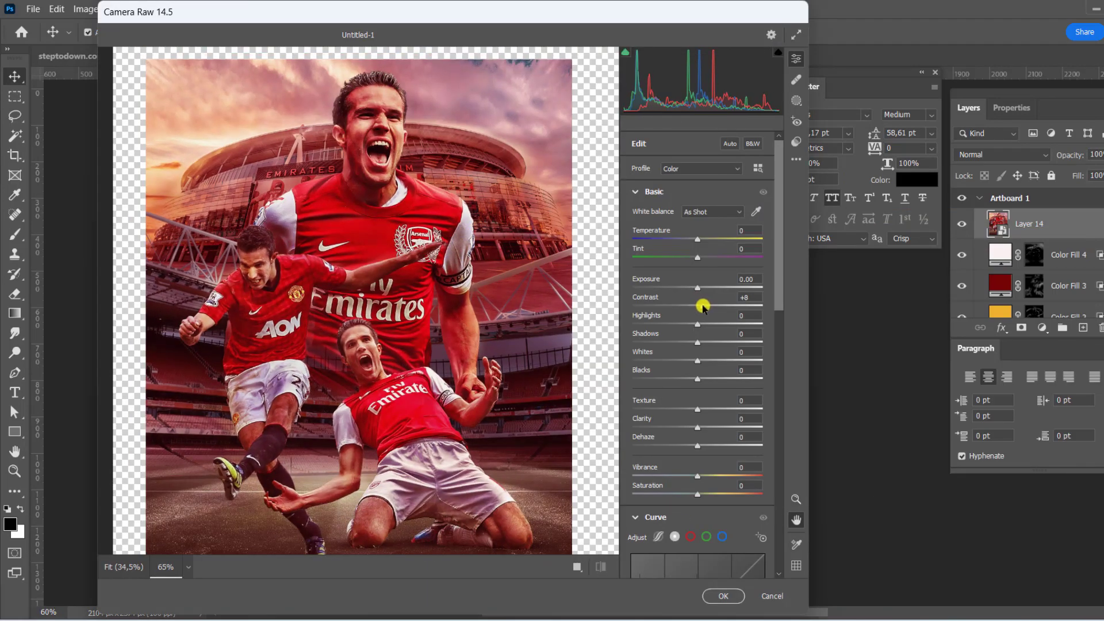
pyautogui.moveTo(698, 288); pyautogui.dragTo(695, 289)
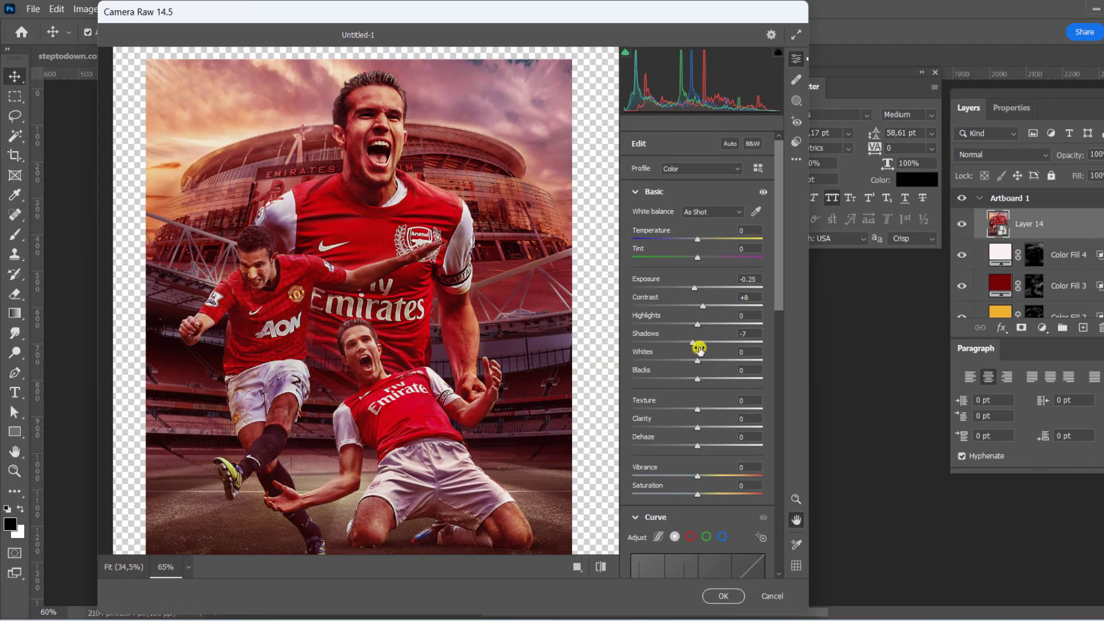
pyautogui.moveTo(698, 361); pyautogui.dragTo(710, 360)
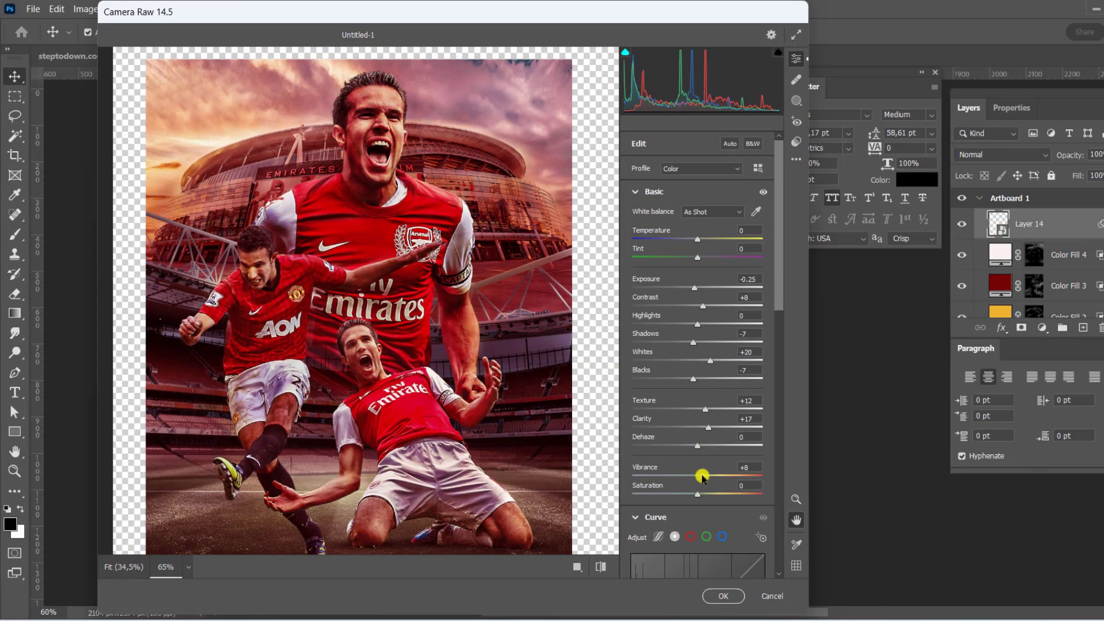
# - Adjust further Camera Raw sliders for Basic, Detail and Color Mixer luminance
pyautogui.moveTo(702, 476); pyautogui.dragTo(699, 494)
pyautogui.moveTo(778, 292)
pyautogui.mouseDown()
pyautogui.moveTo(779, 346)
pyautogui.moveTo(637, 422)
pyautogui.moveTo(638, 443)
pyautogui.mouseUp()
pyautogui.moveTo(778, 296); pyautogui.dragTo(778, 365)
pyautogui.moveTo(698, 404); pyautogui.dragTo(717, 405)
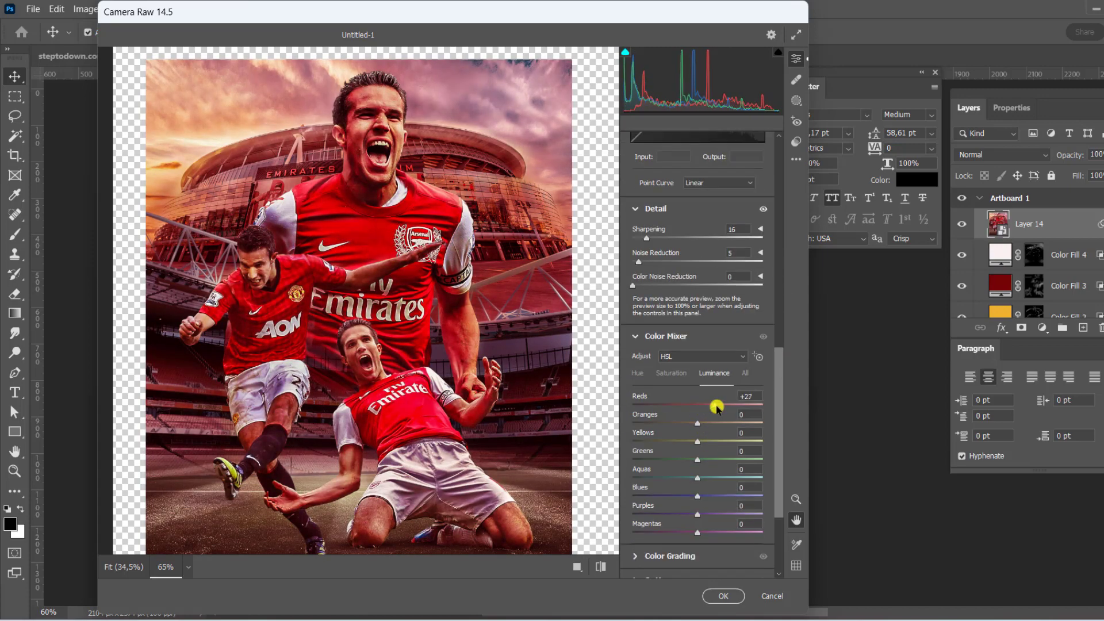
pyautogui.scroll(-3, 750, 484)
pyautogui.moveTo(714, 533); pyautogui.dragTo(688, 543)
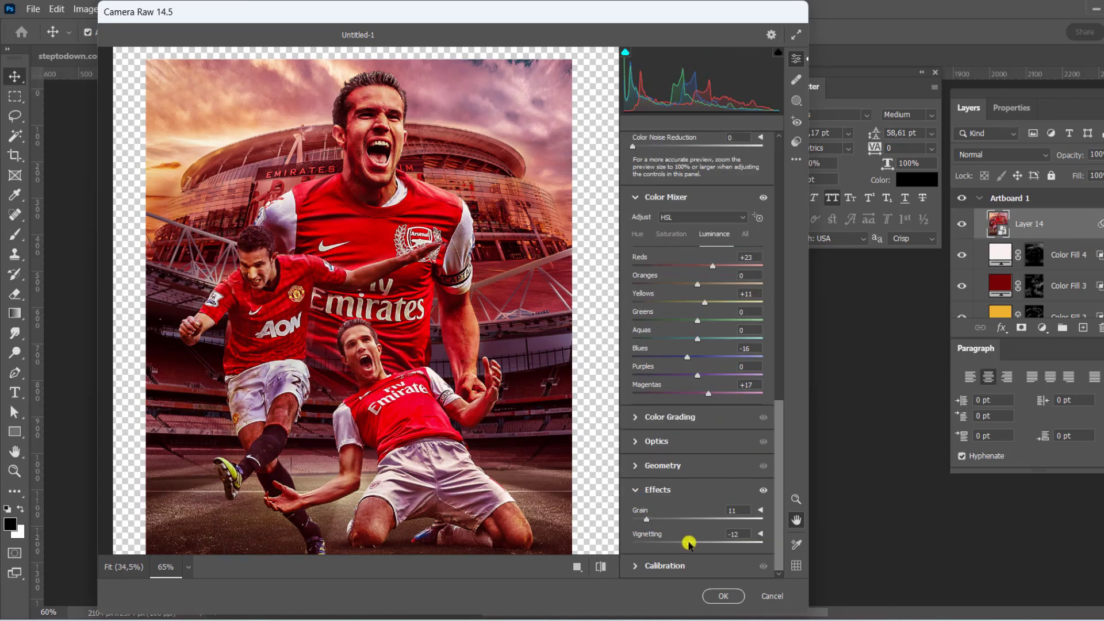
# - Grade shadows blue and highlights warm, then apply the Camera Raw filter
pyautogui.click(635, 418)
pyautogui.moveTo(658, 401); pyautogui.dragTo(650, 406)
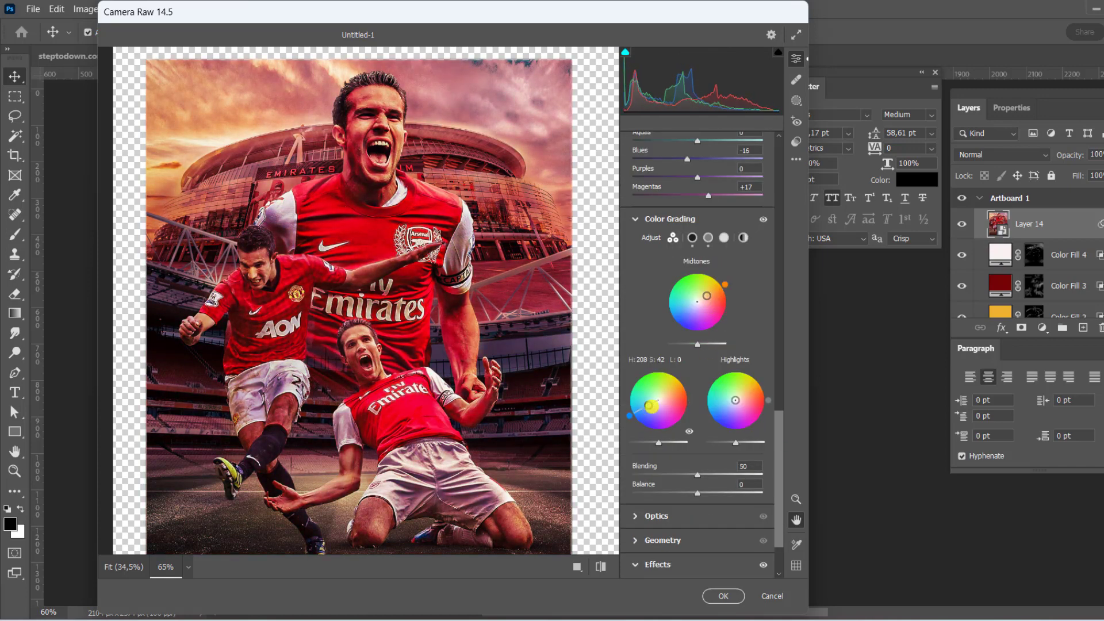
pyautogui.moveTo(735, 401); pyautogui.dragTo(739, 394)
pyautogui.scroll(-2, 714, 480)
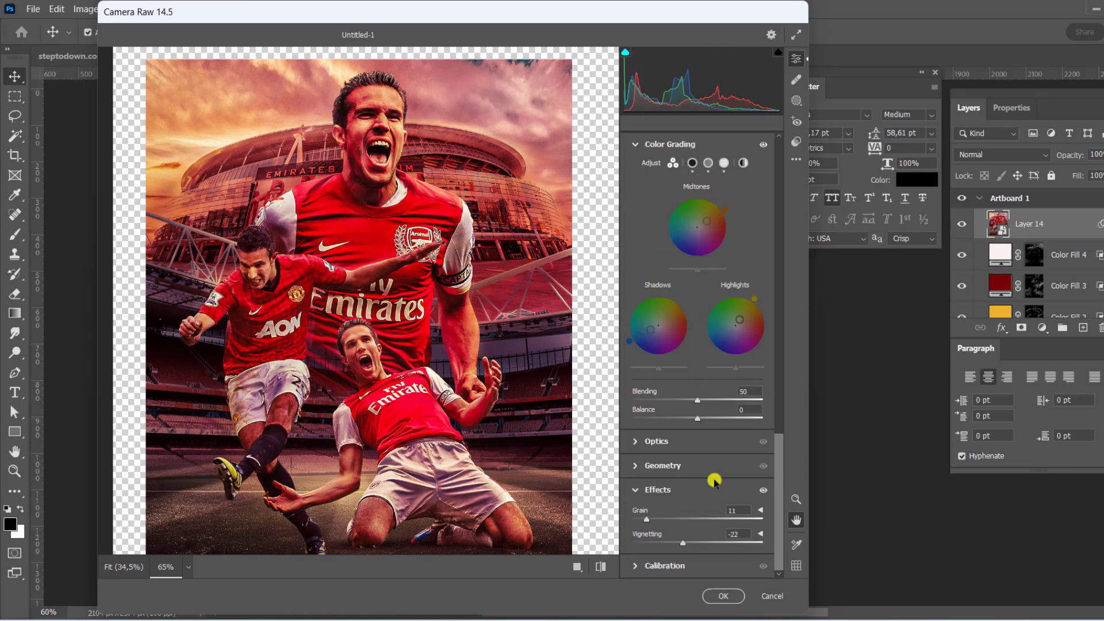
pyautogui.click(723, 596)
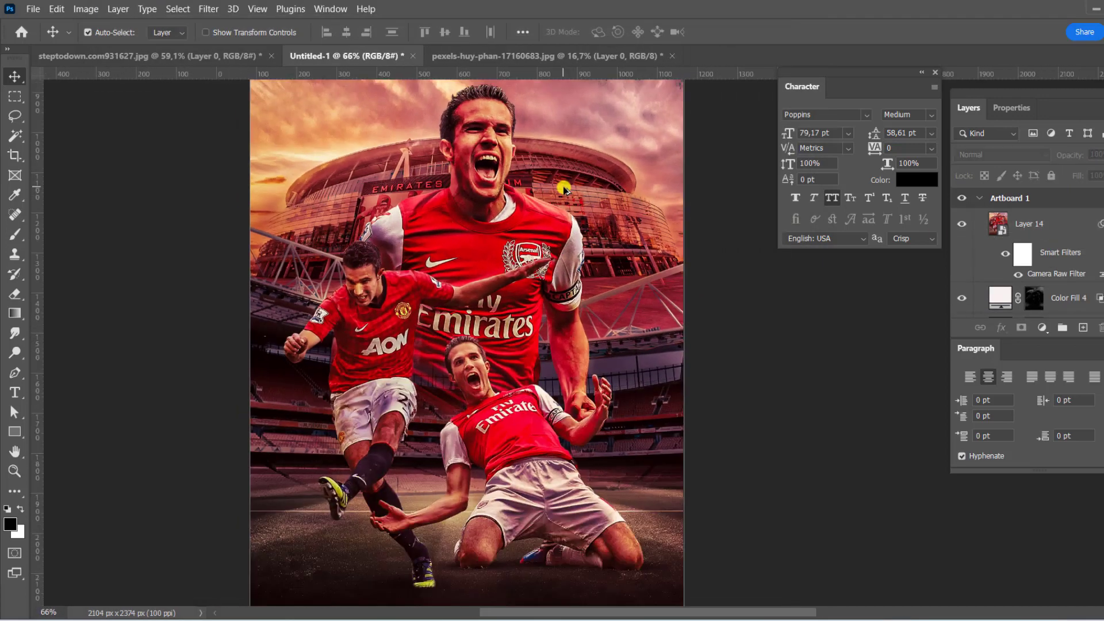
# - Add a Color Balance layer shifting midtones red +12 and blue +17, then hide it to compare
pyautogui.click(1042, 327)
pyautogui.click(1052, 479)
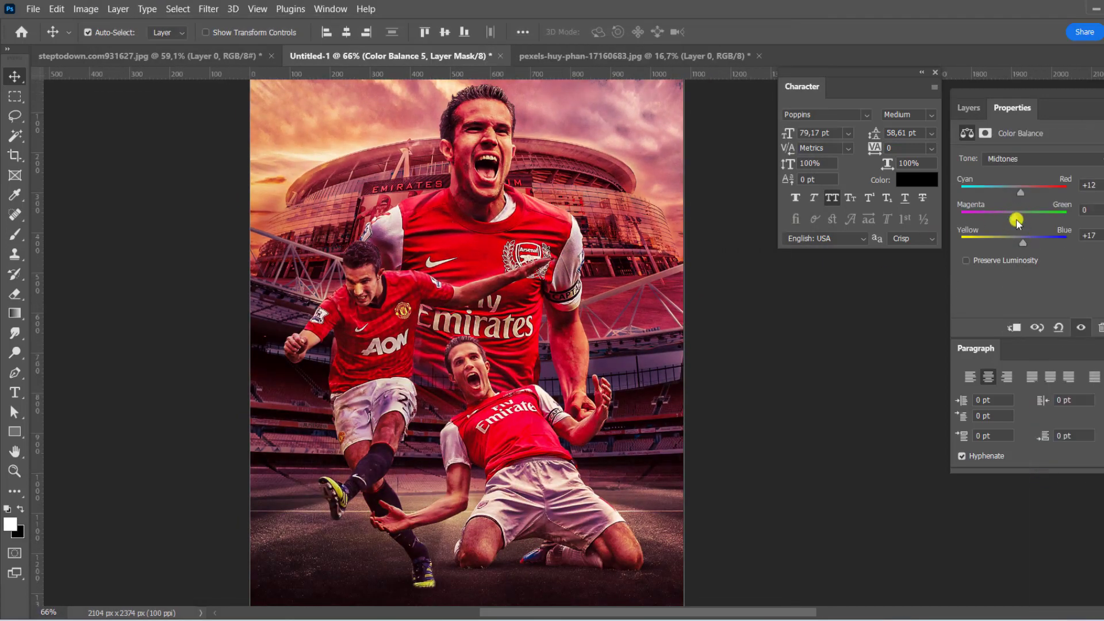
pyautogui.click(968, 108)
pyautogui.click(968, 223)
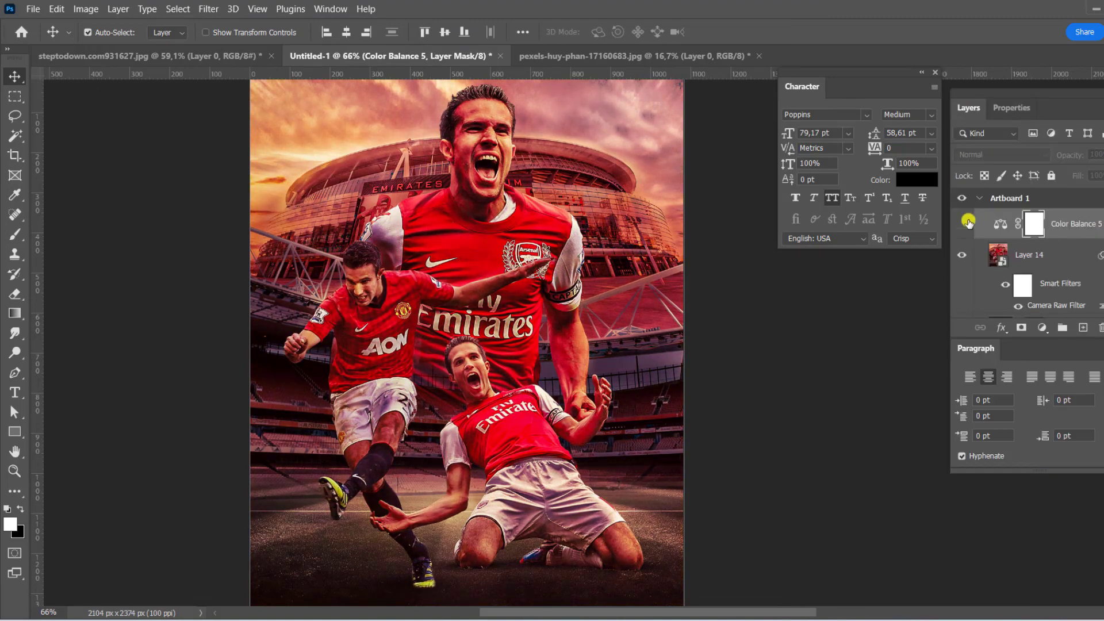